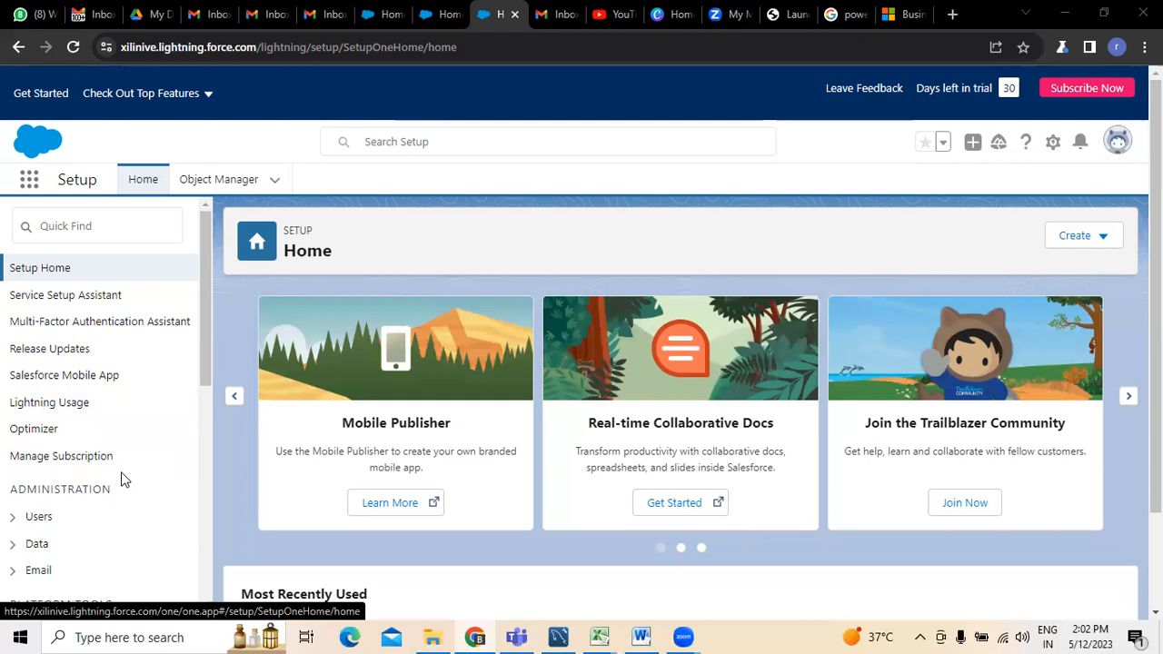
Look through the User Interface and Environments groups under Platform Tools in Setup, including the Deploy entries.
scroll(121, 479, down, 1)
scroll(124, 479, down, 3)
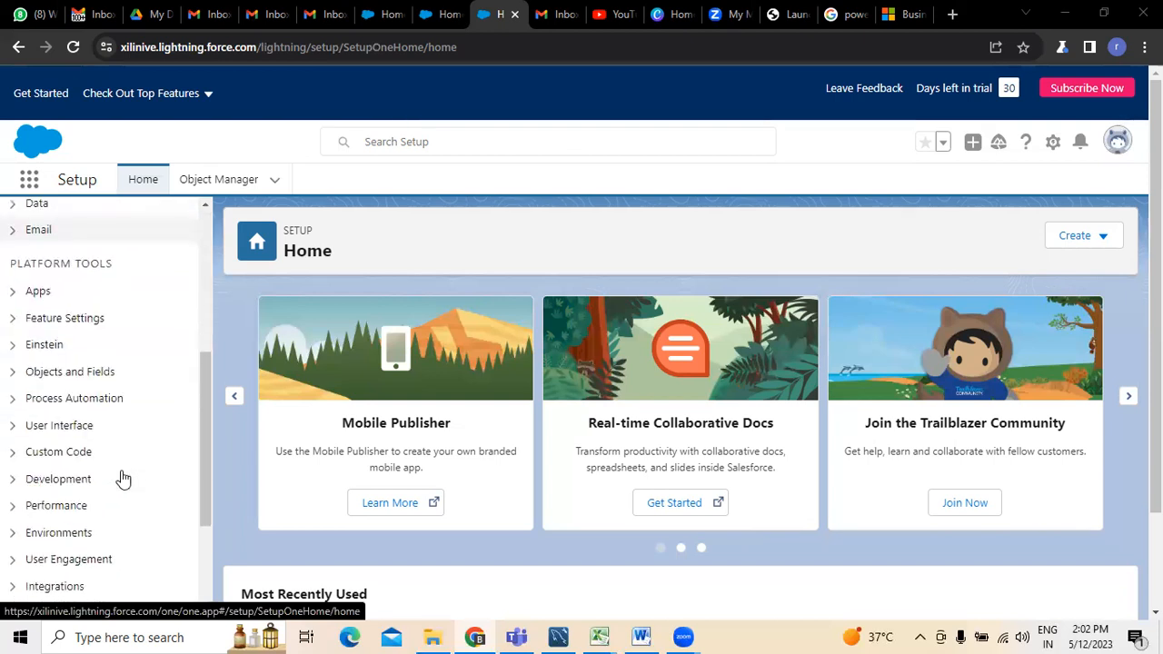
click(16, 440)
scroll(88, 487, down, 2)
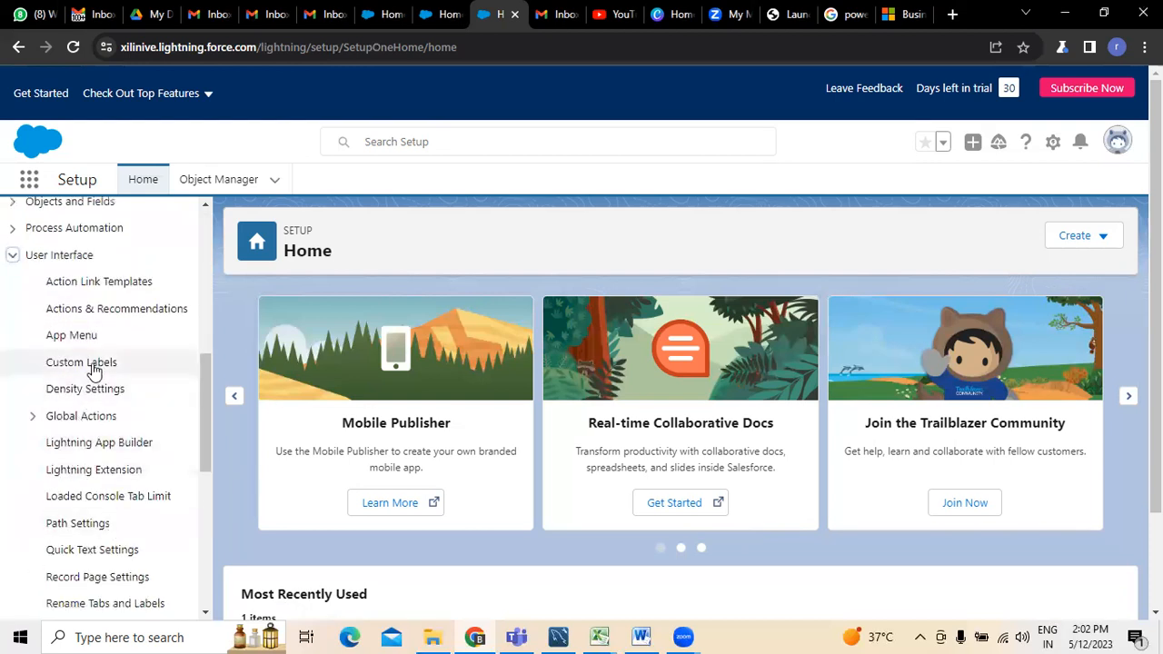
click(11, 256)
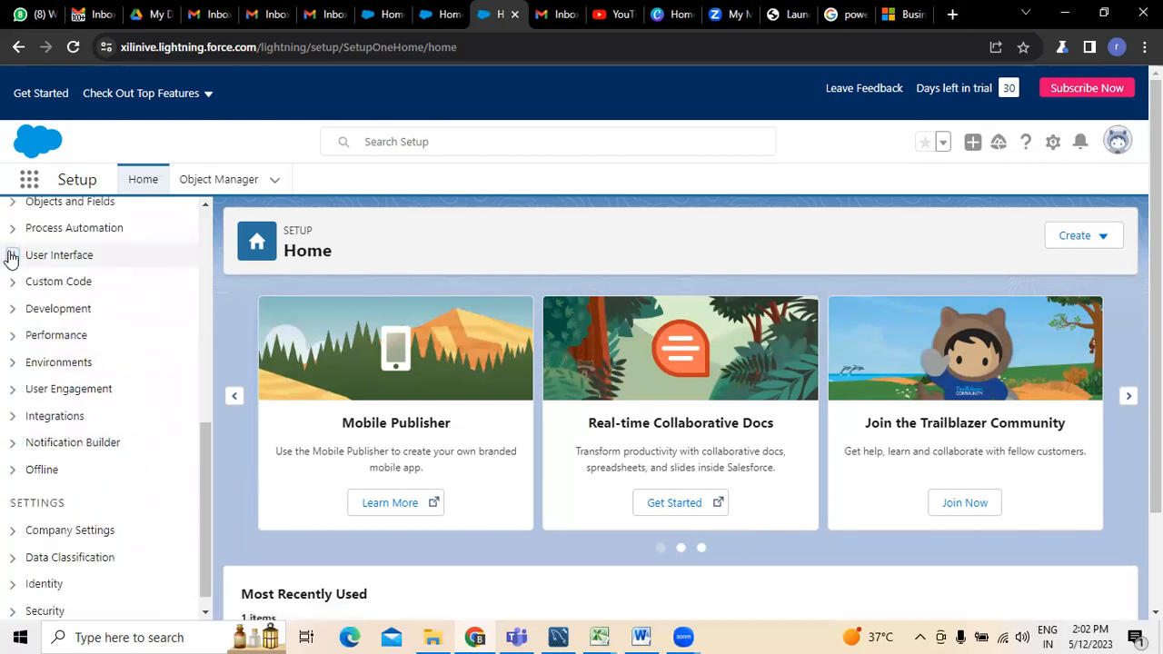
click(12, 363)
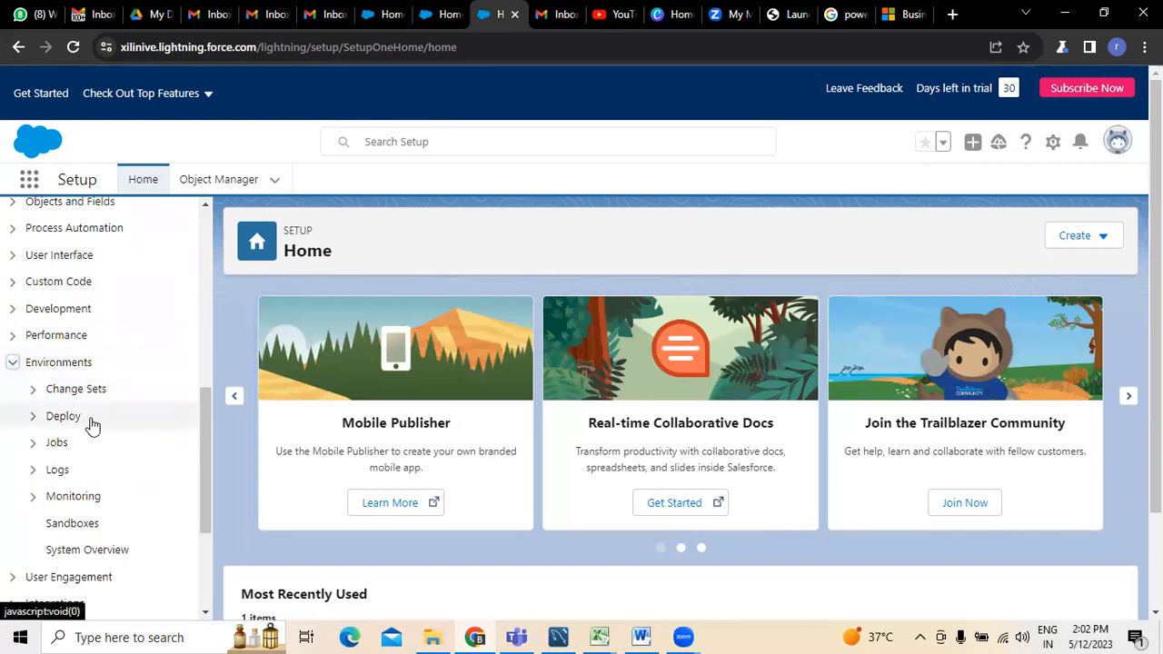
click(32, 416)
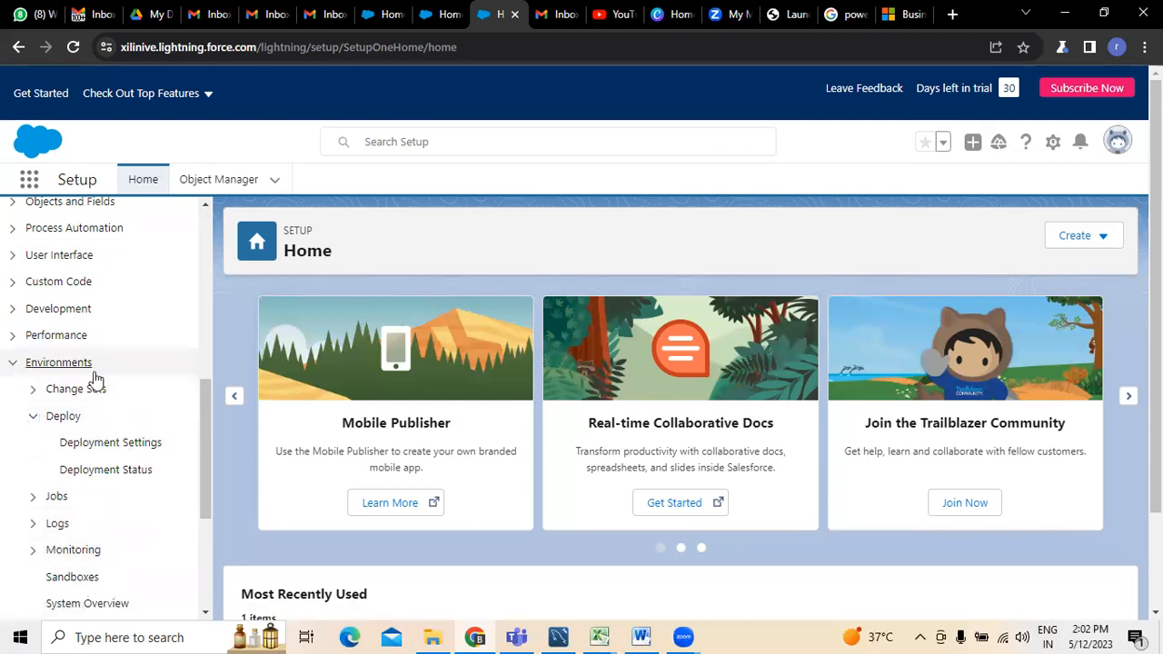
Open DevOps Center under Development, review its benefits, and view the product terms for enabling it without accepting them.
click(12, 309)
click(91, 337)
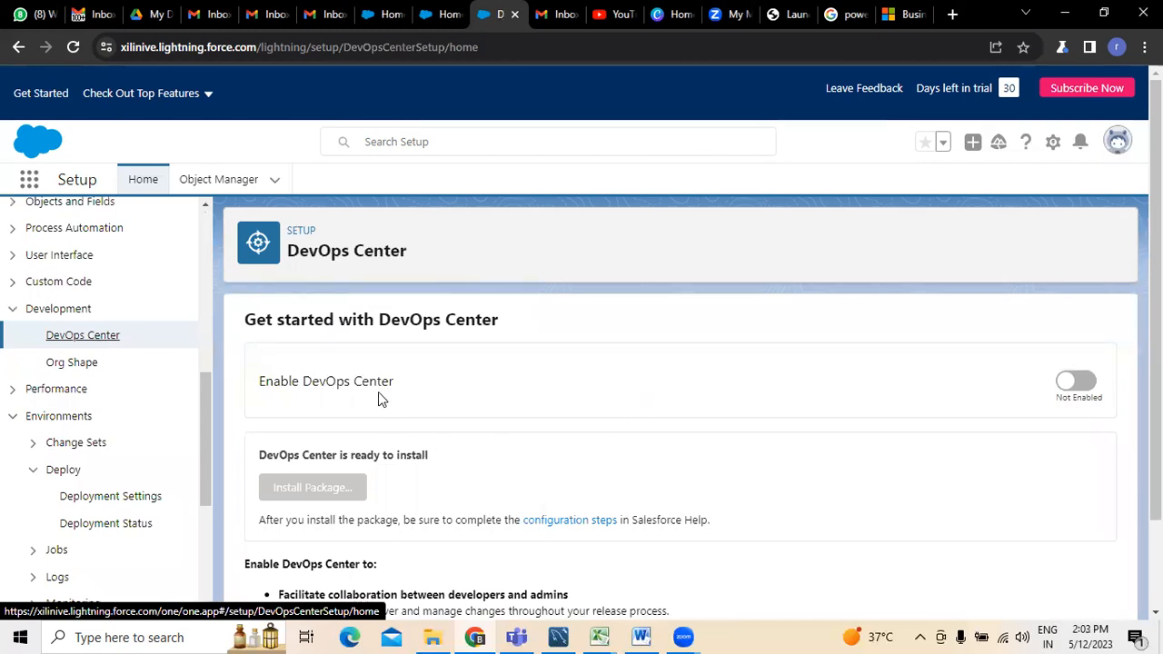
scroll(378, 391, down, 2)
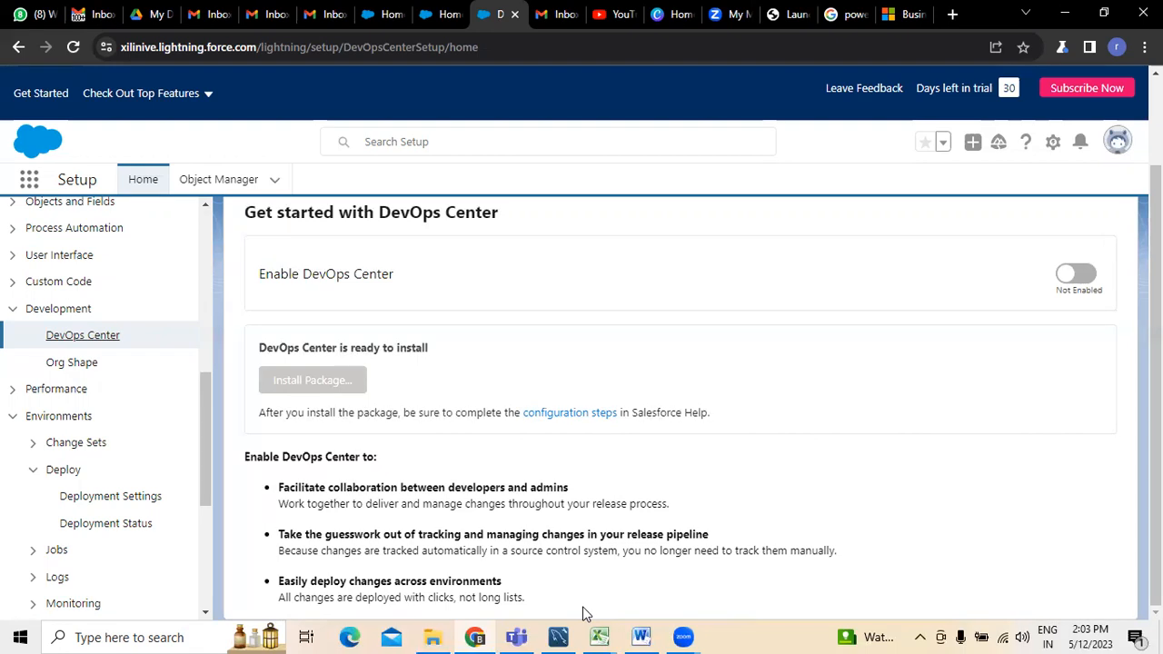
click(1082, 277)
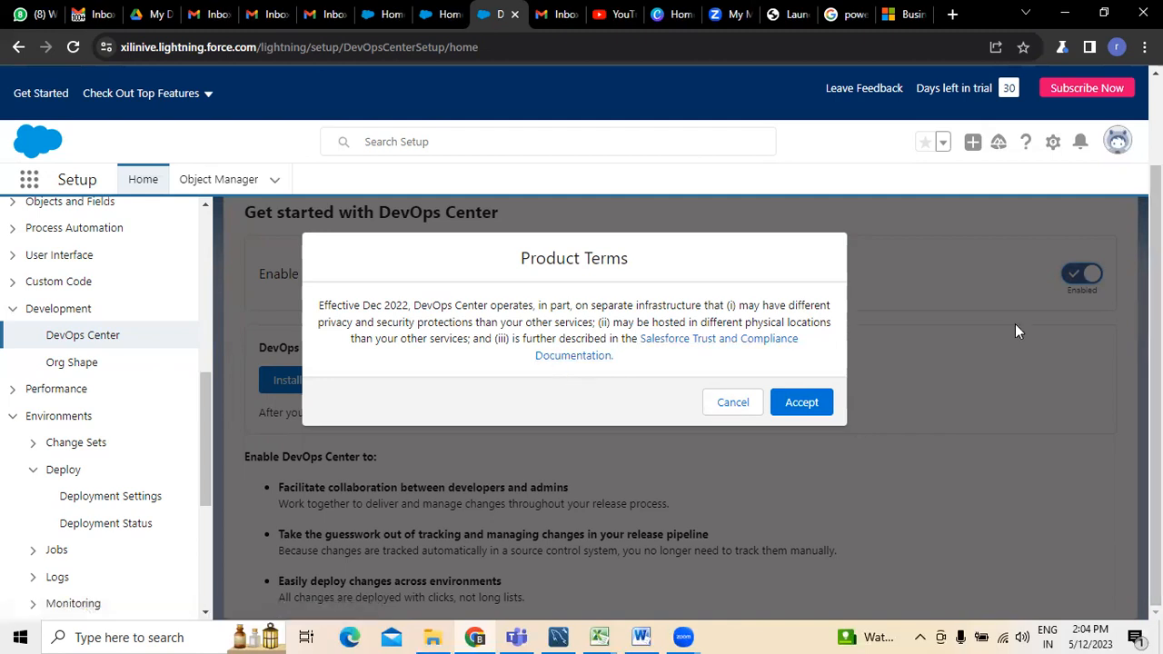
click(744, 412)
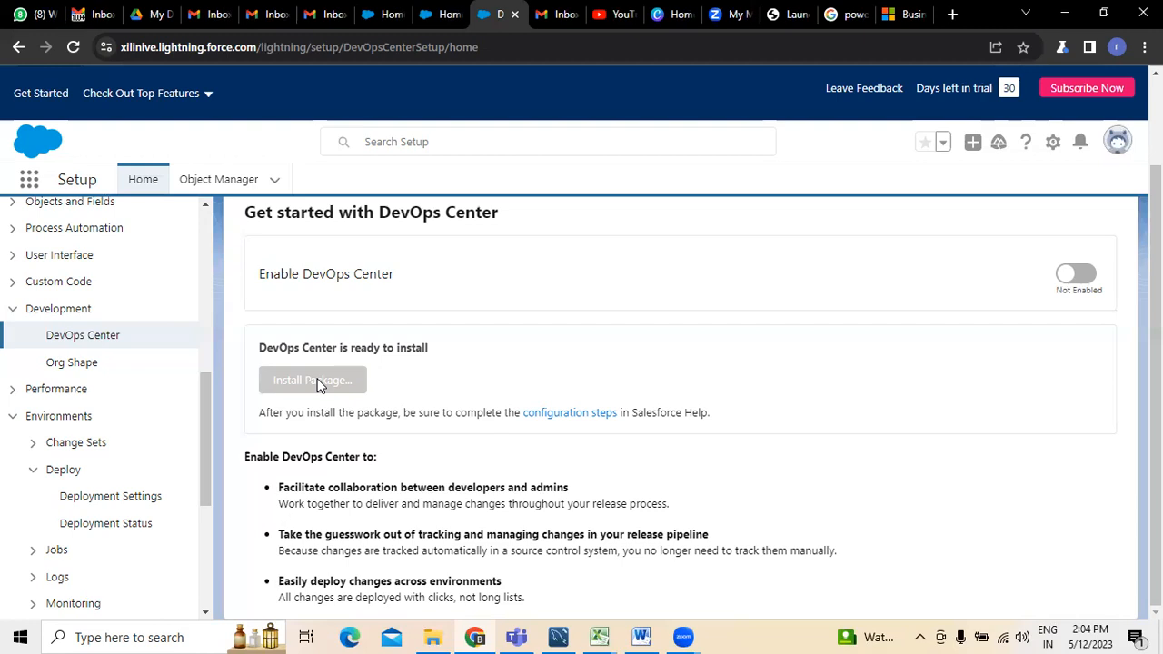
Open the Service Setup Assistant page and dismiss the notice about cleaning up custom profiles.
click(13, 308)
drag(207, 394, 216, 206)
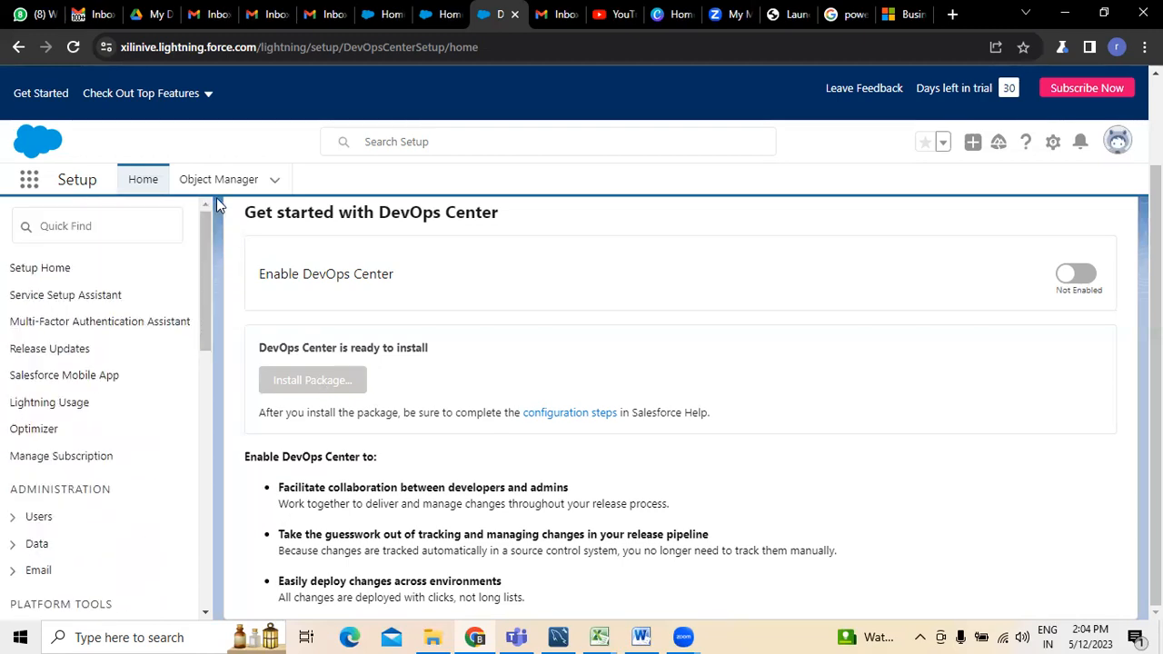
click(84, 301)
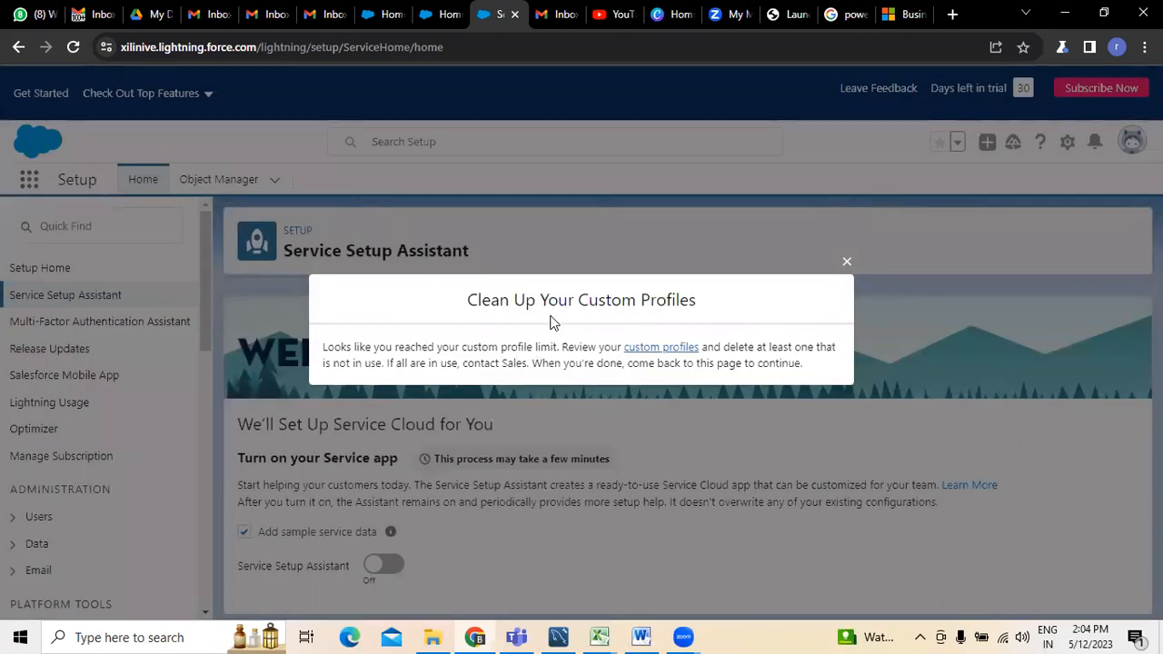
click(847, 262)
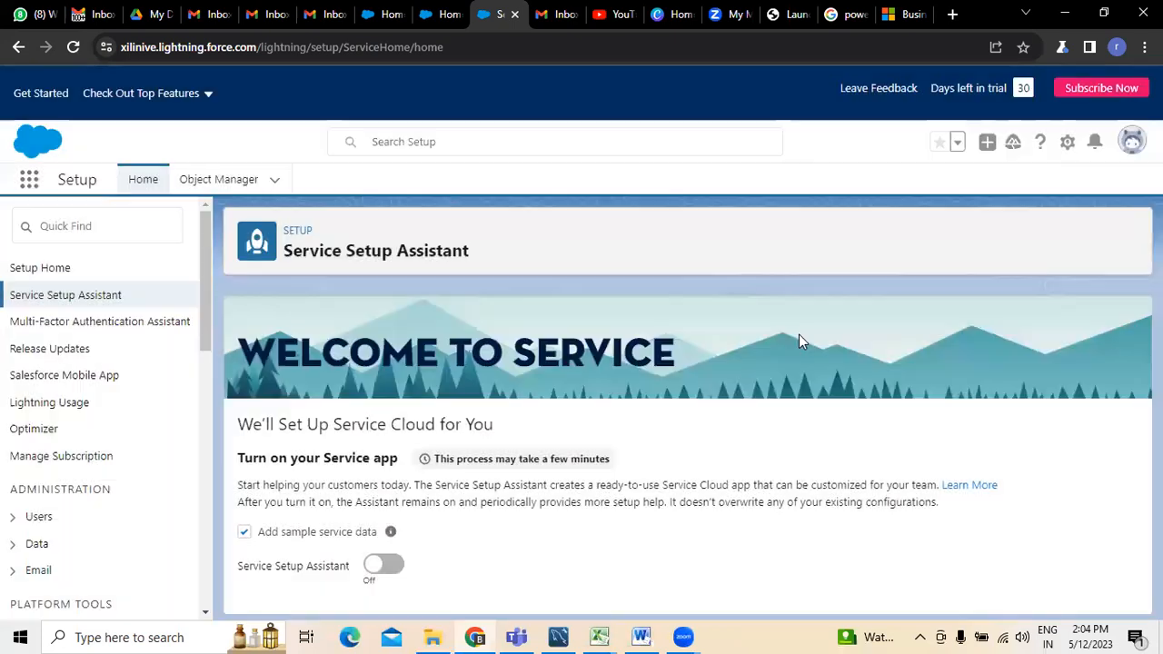
Open the Multi-Factor Authentication Assistant and review its Get Ready steps for learning about and evaluating MFA.
click(98, 332)
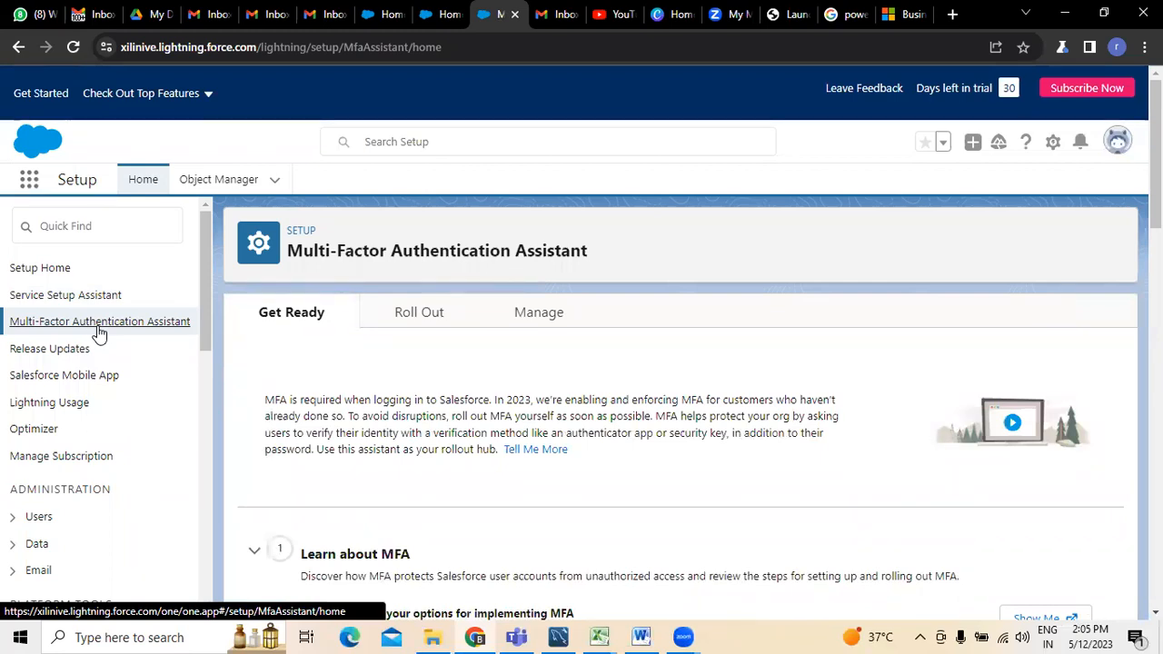
scroll(1156, 182, down, 5)
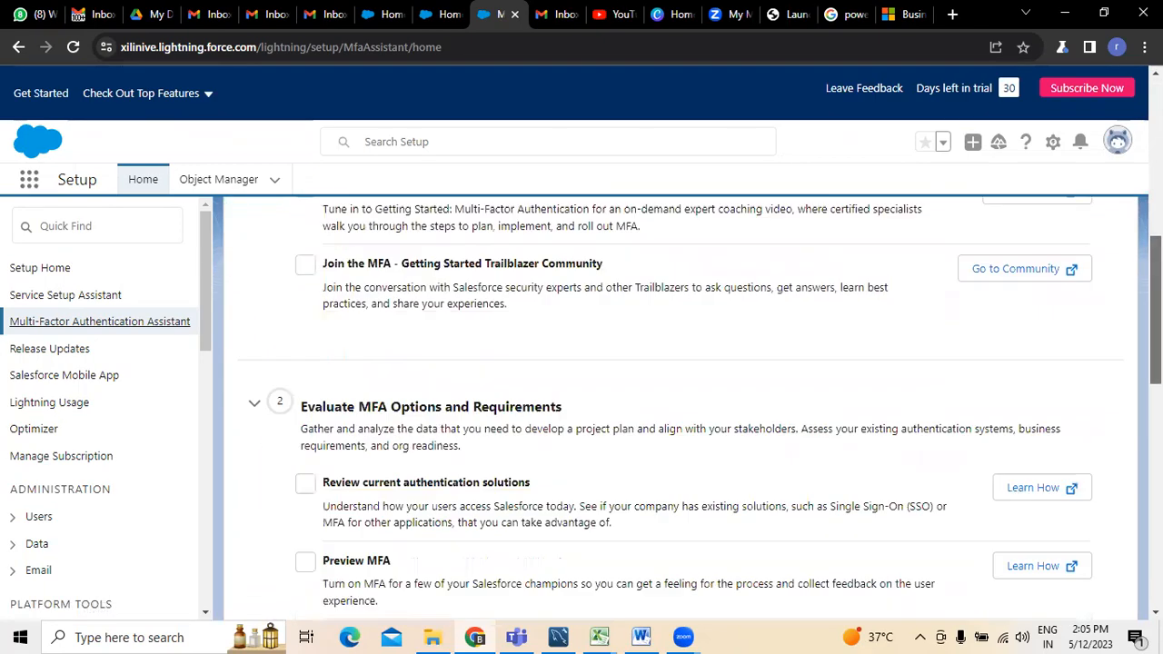
scroll(682, 408, up, 5)
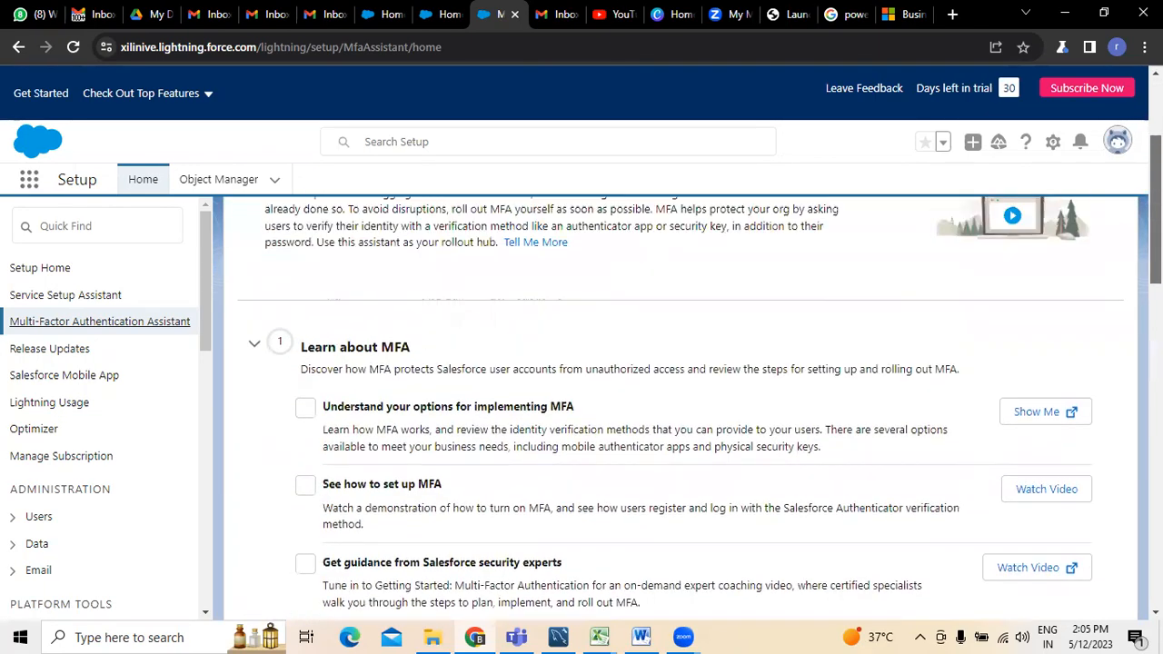
scroll(833, 252, up, 2)
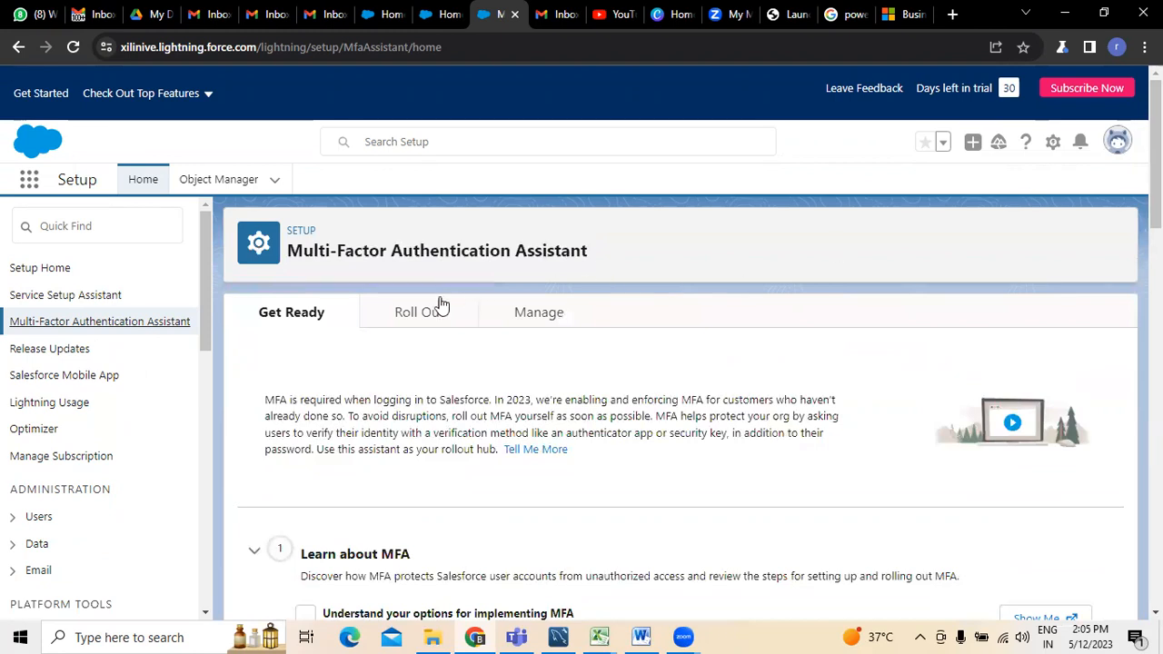
View the assistant's Roll Out stage and read through the Manage stage down to Optimize Security for Salesforce.
click(414, 309)
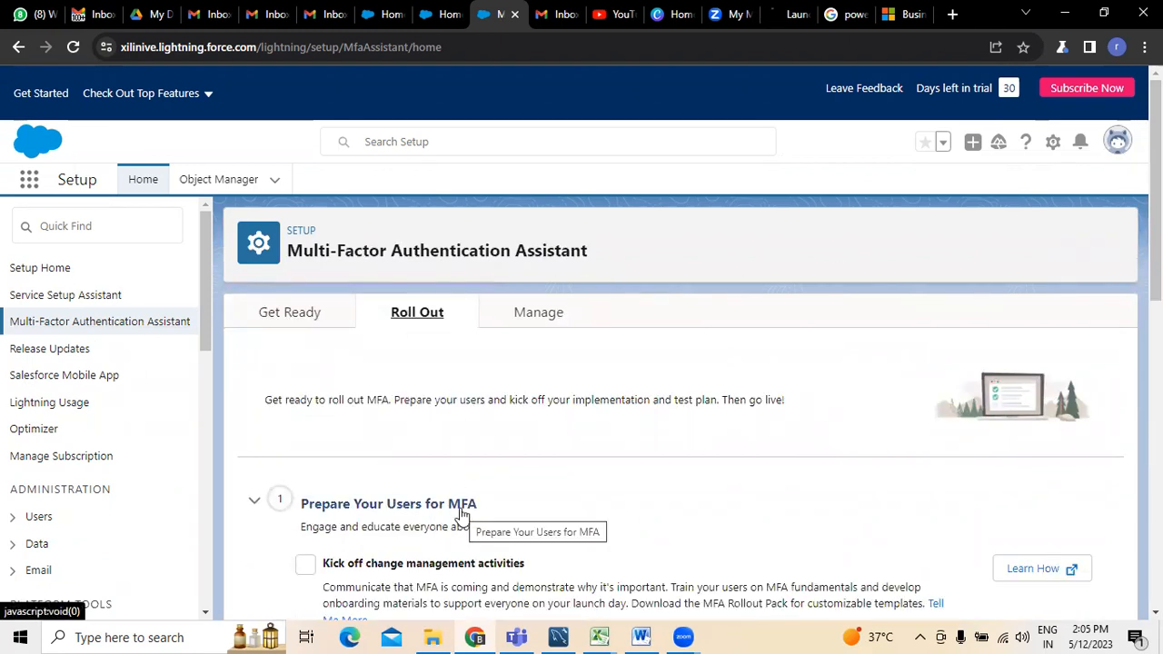
click(529, 325)
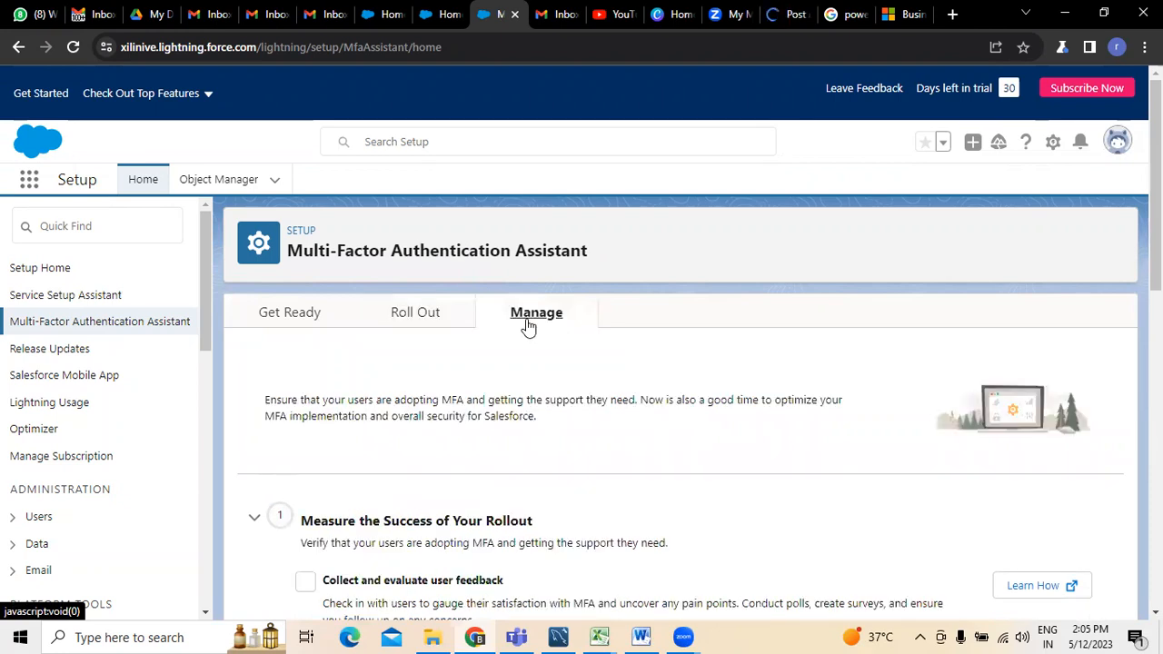
scroll(529, 325, down, 6)
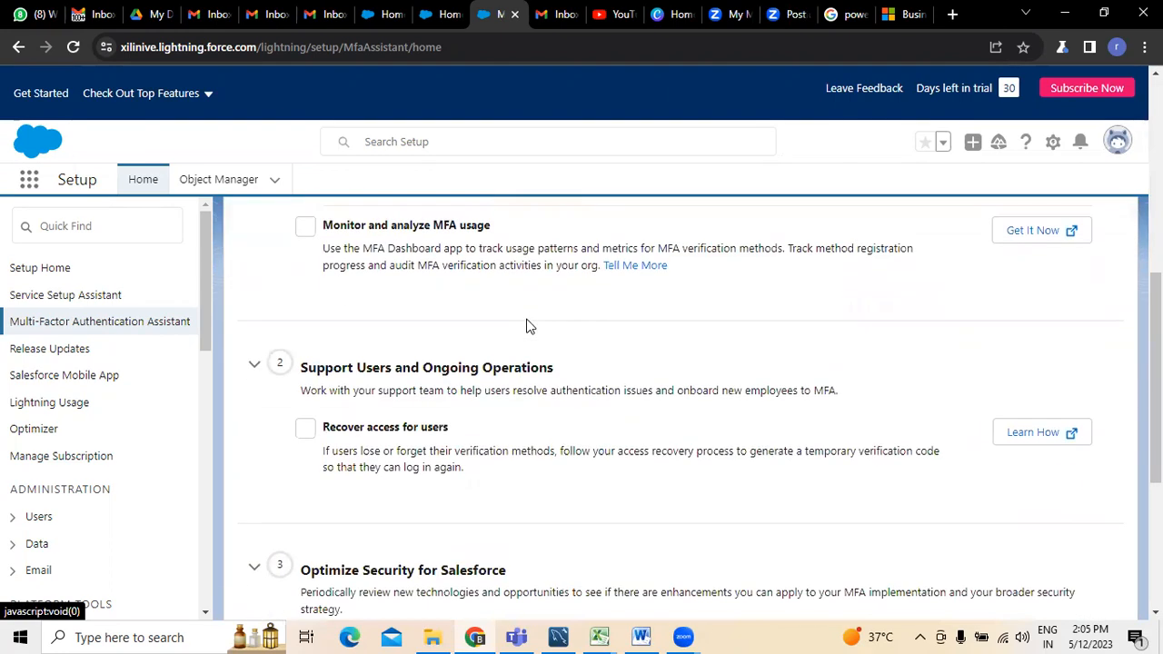
scroll(529, 325, down, 3)
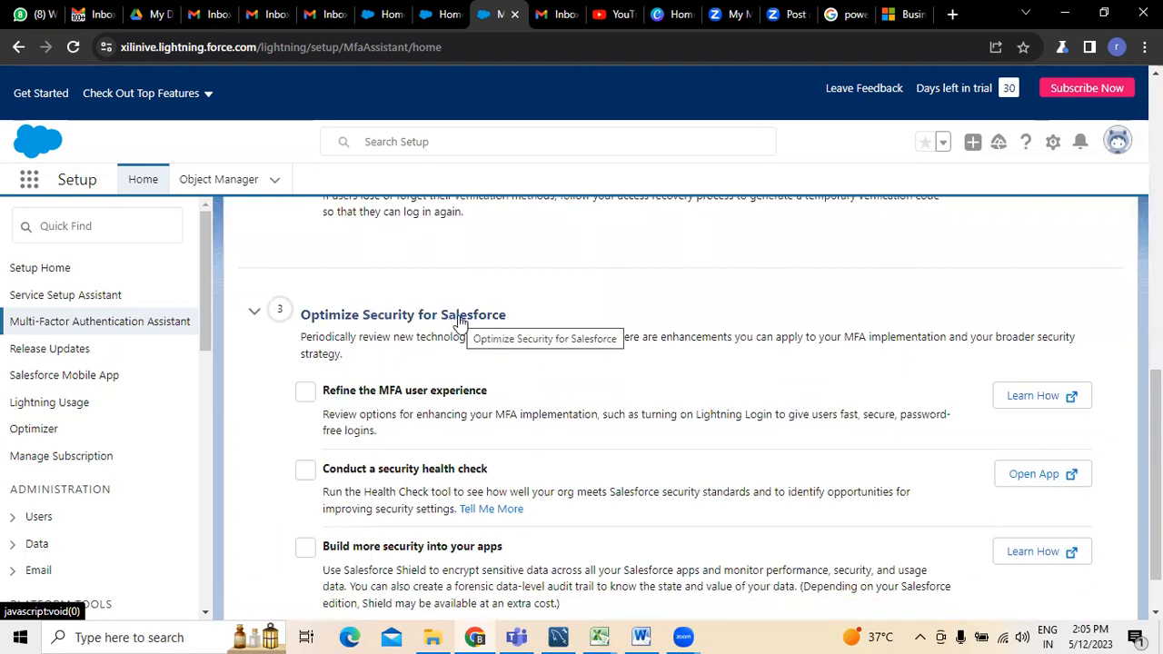
scroll(461, 320, up, 10)
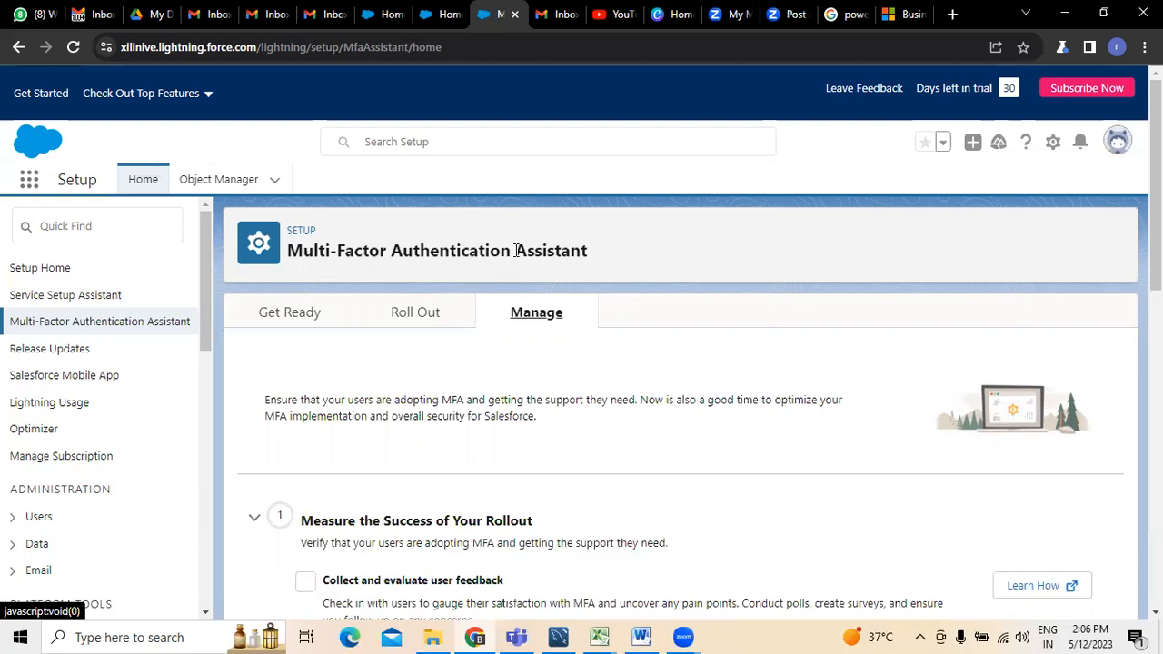
Open Release Updates and examine the updates that need action, with their deadlines and enforcement schedules.
click(87, 351)
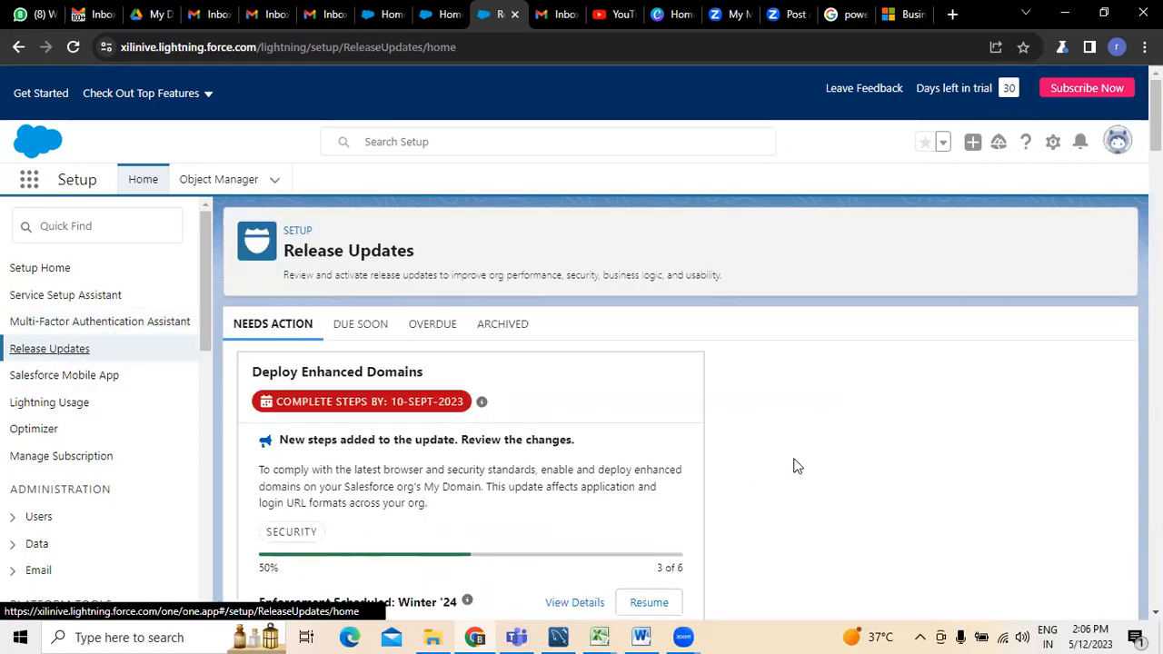
scroll(793, 466, down, 4)
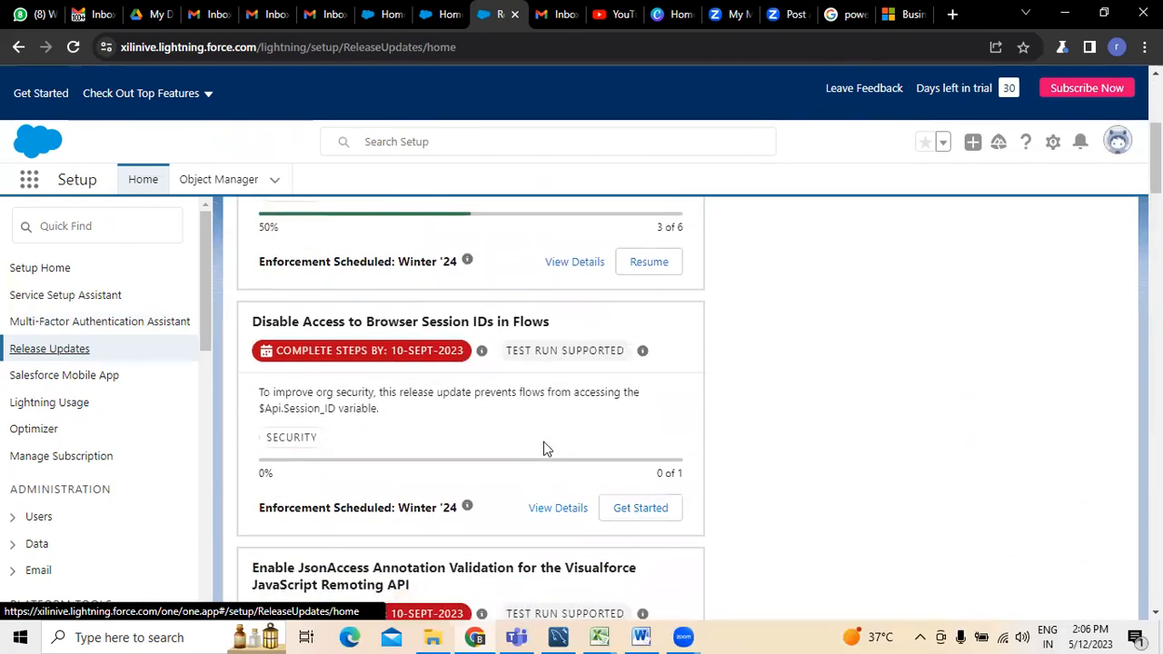
scroll(543, 446, down, 2)
scroll(543, 445, down, 3)
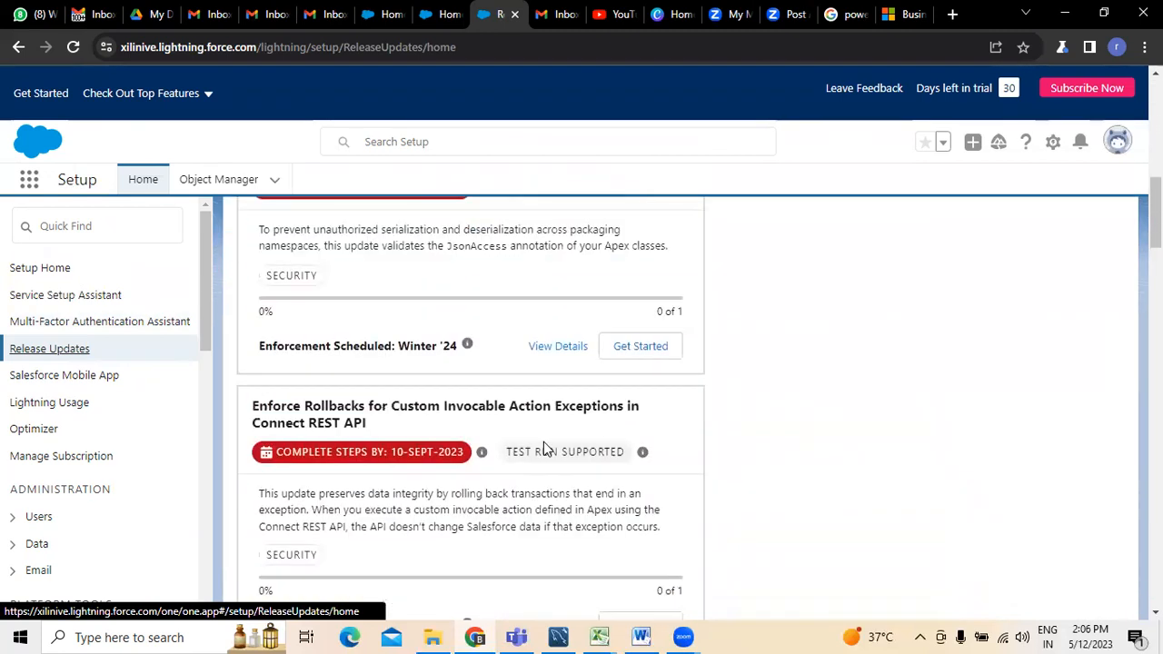
scroll(544, 447, down, 2)
scroll(405, 391, down, 8)
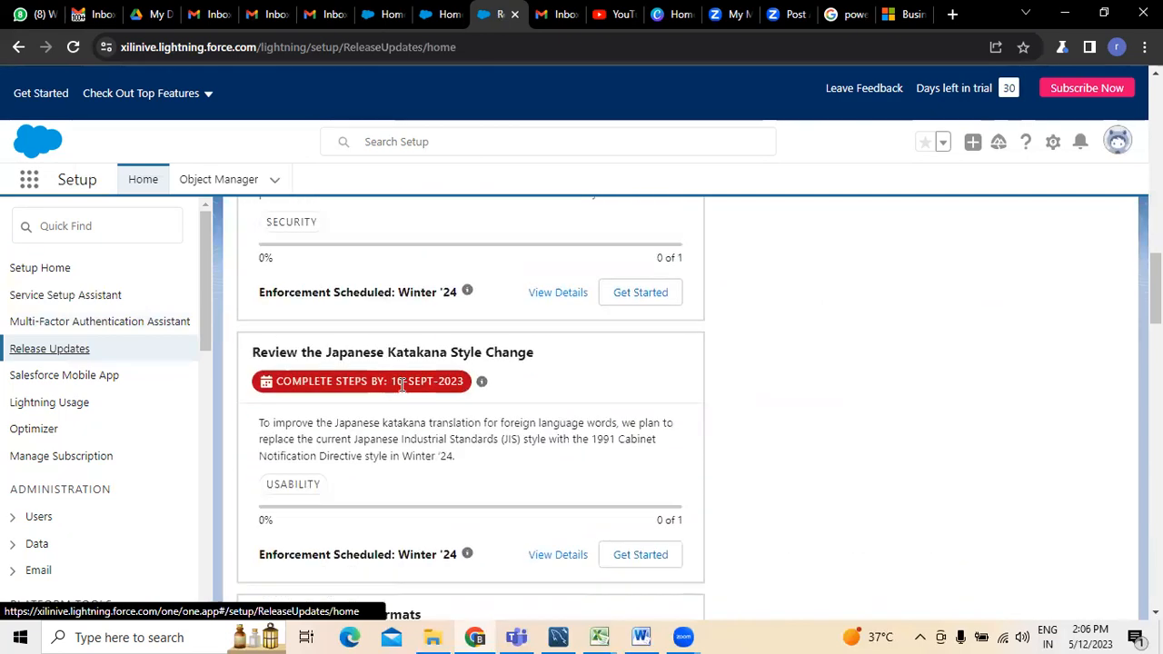
scroll(402, 400, up, 2)
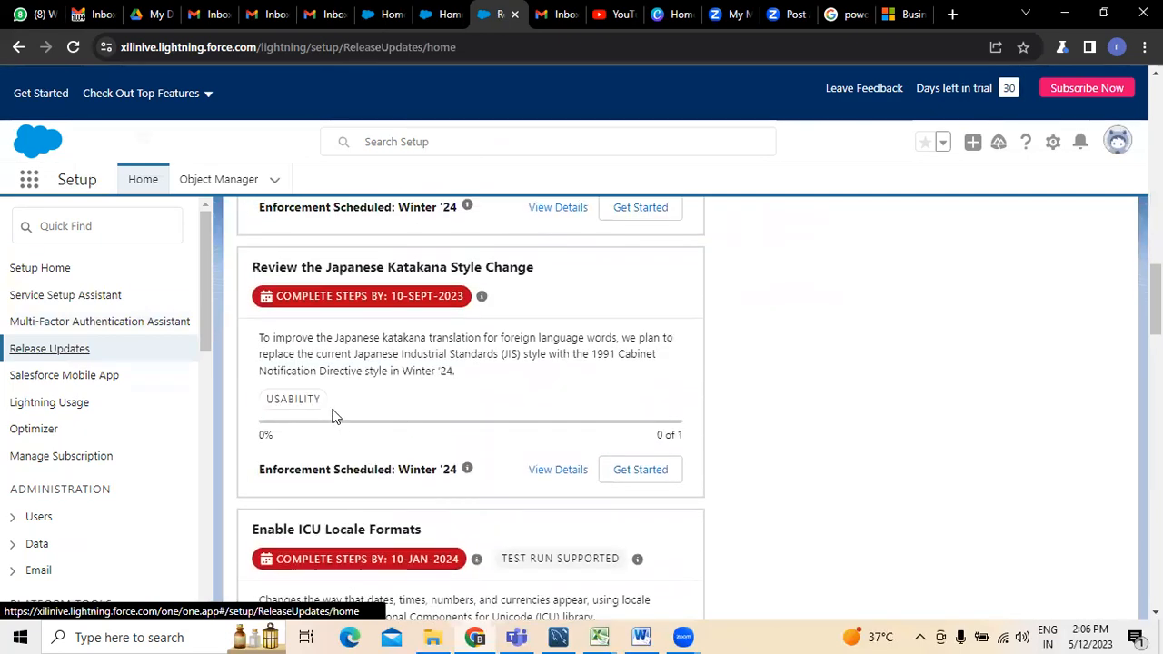
scroll(332, 413, up, 3)
scroll(435, 532, up, 10)
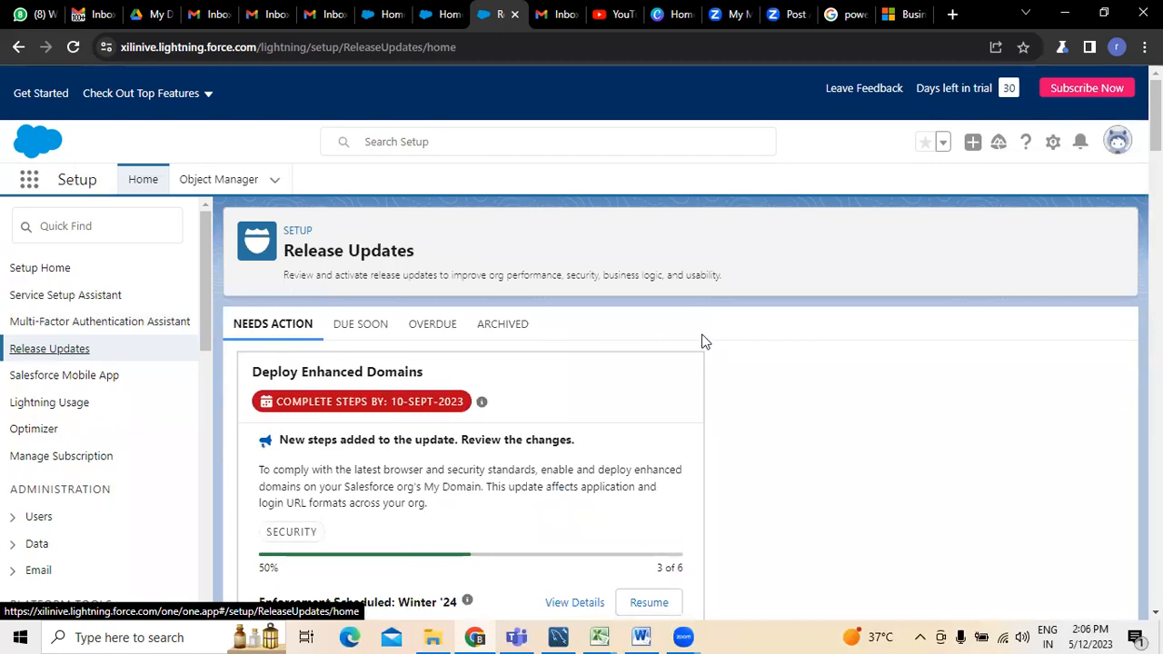
Check the Due Soon and Overdue release updates, returning to the Due Soon list.
click(361, 325)
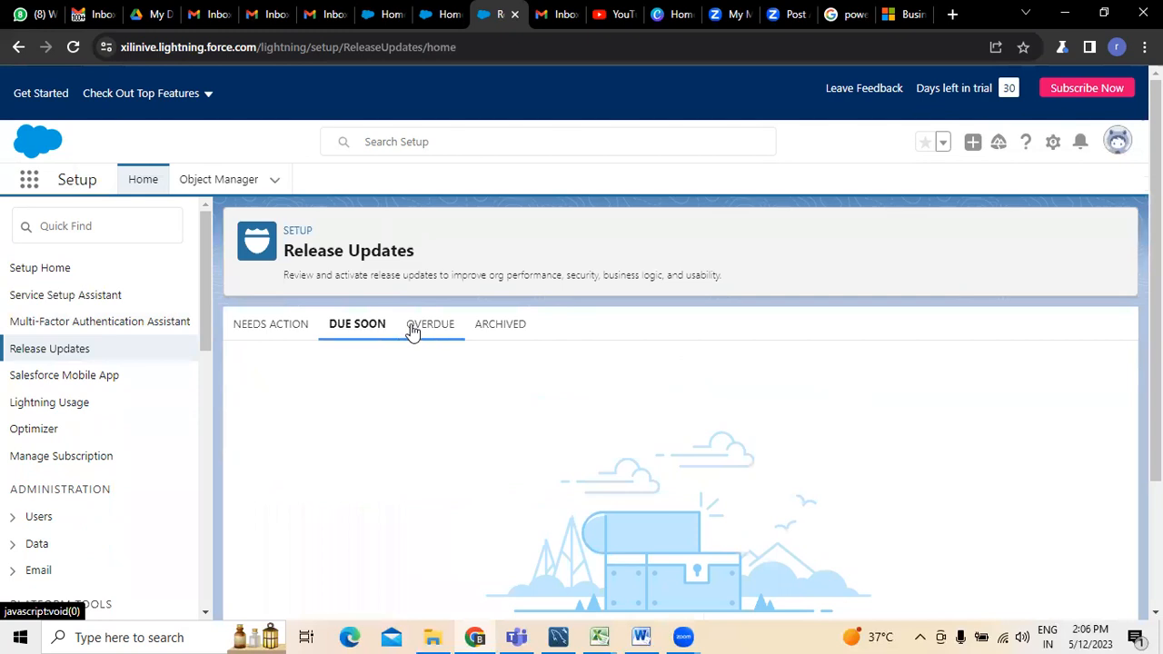
click(411, 331)
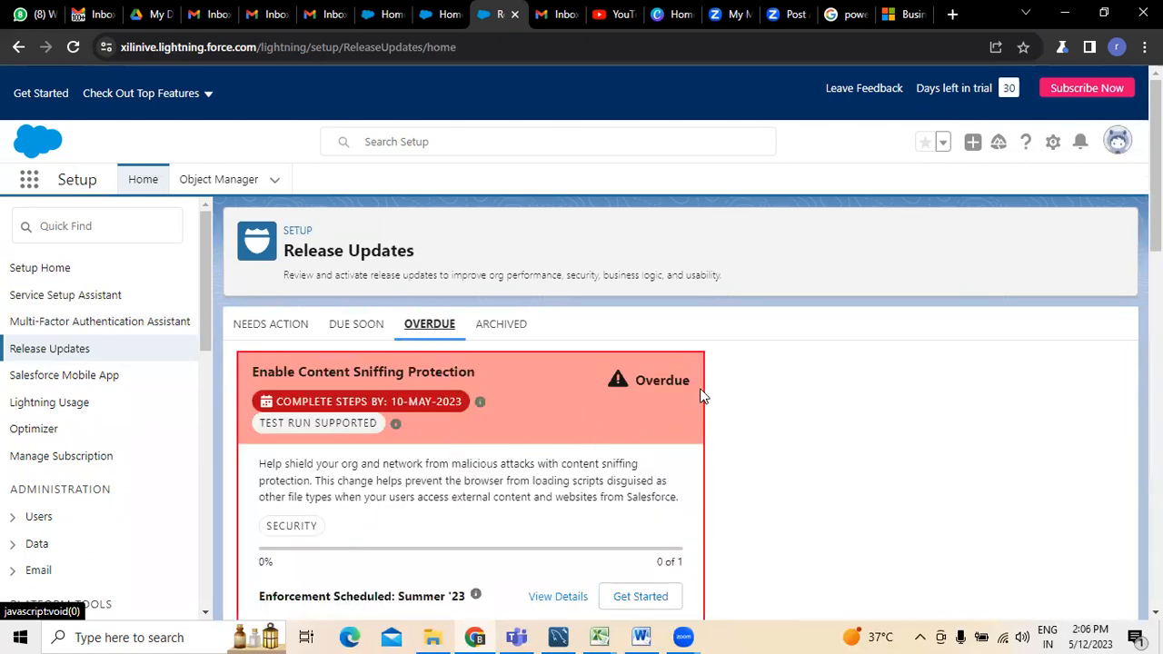
click(357, 336)
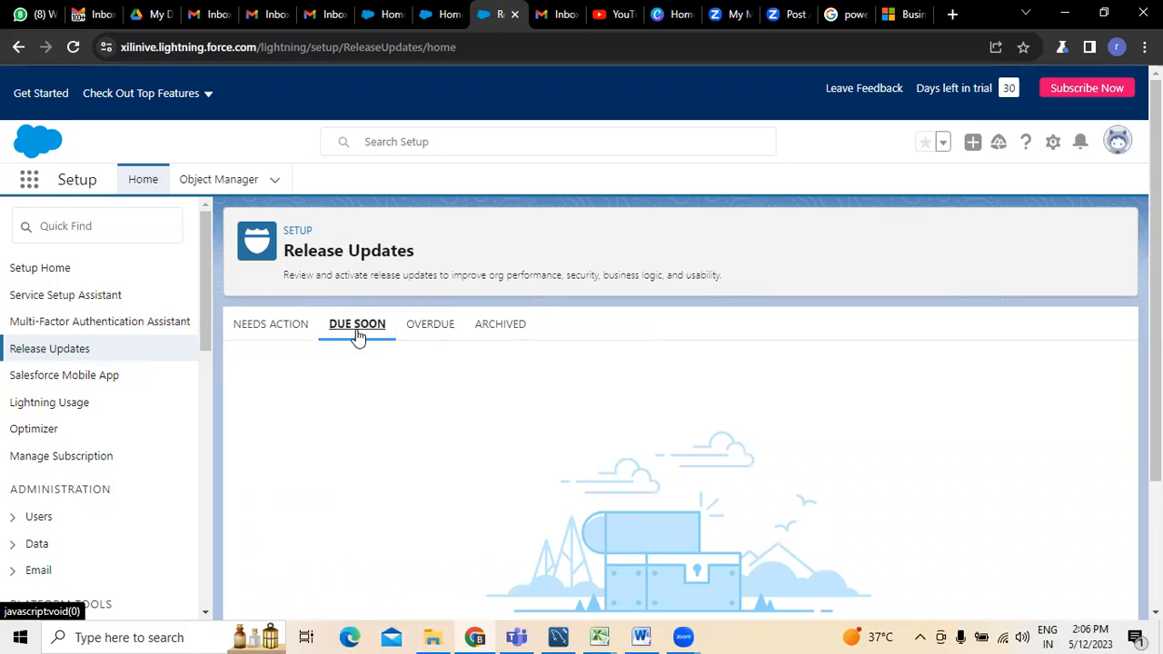
drag(285, 250, 432, 261)
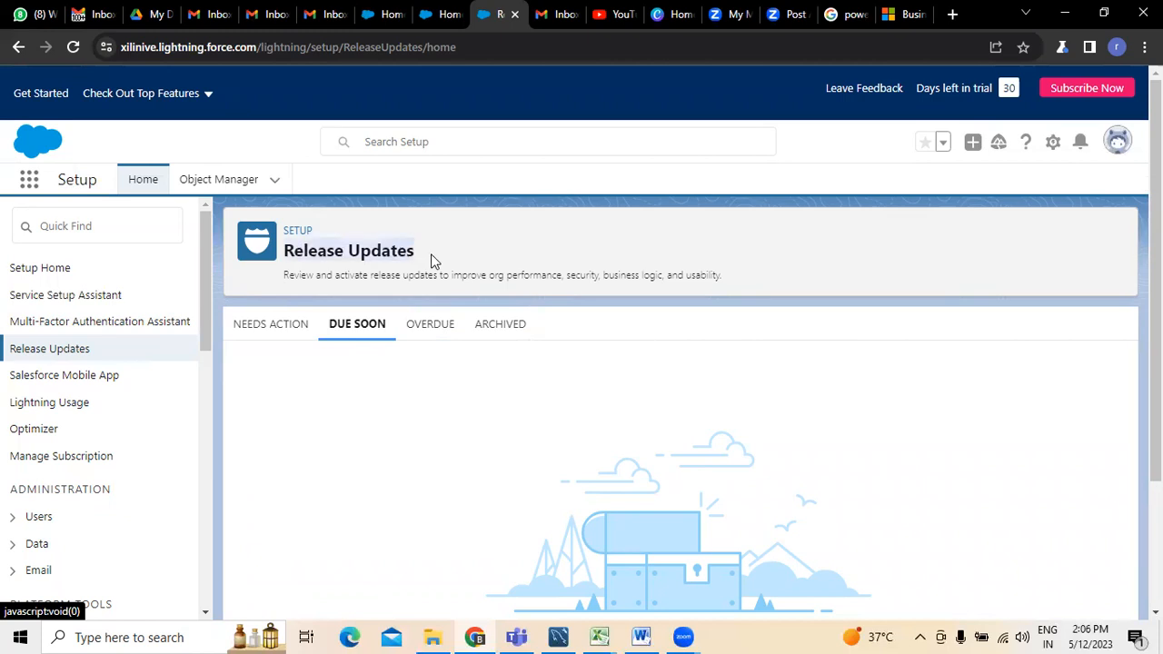
Open the Salesforce Mobile App setup page and review its mobile features, update tools and Mobile Tools section.
click(41, 388)
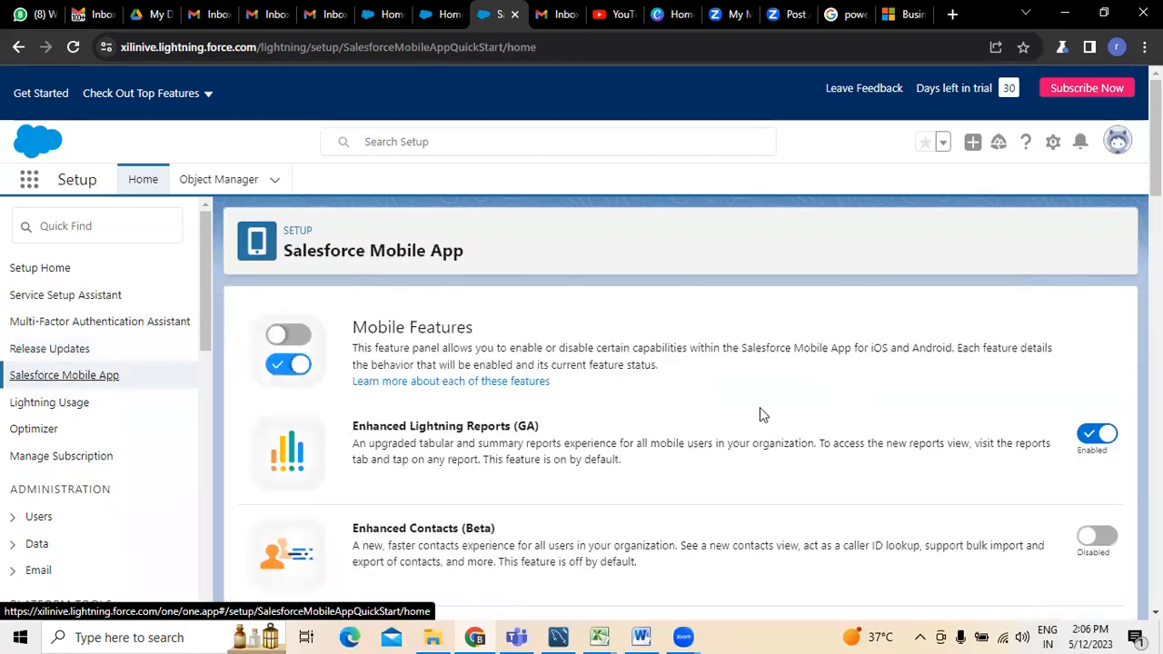
scroll(760, 414, down, 1)
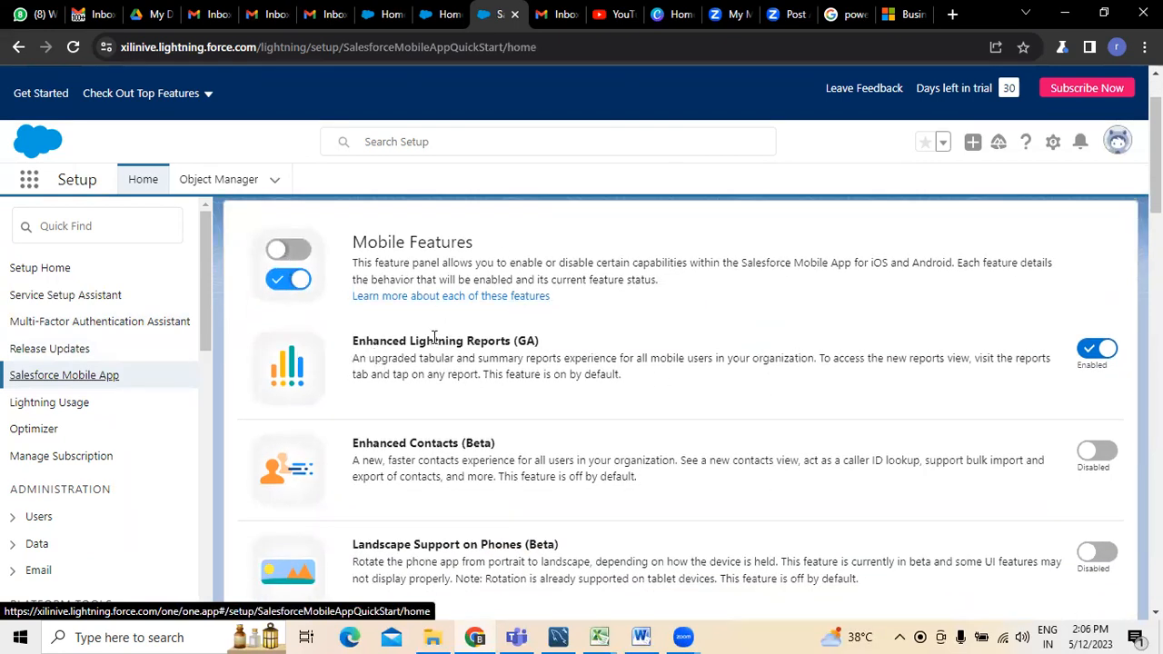
drag(410, 342, 542, 350)
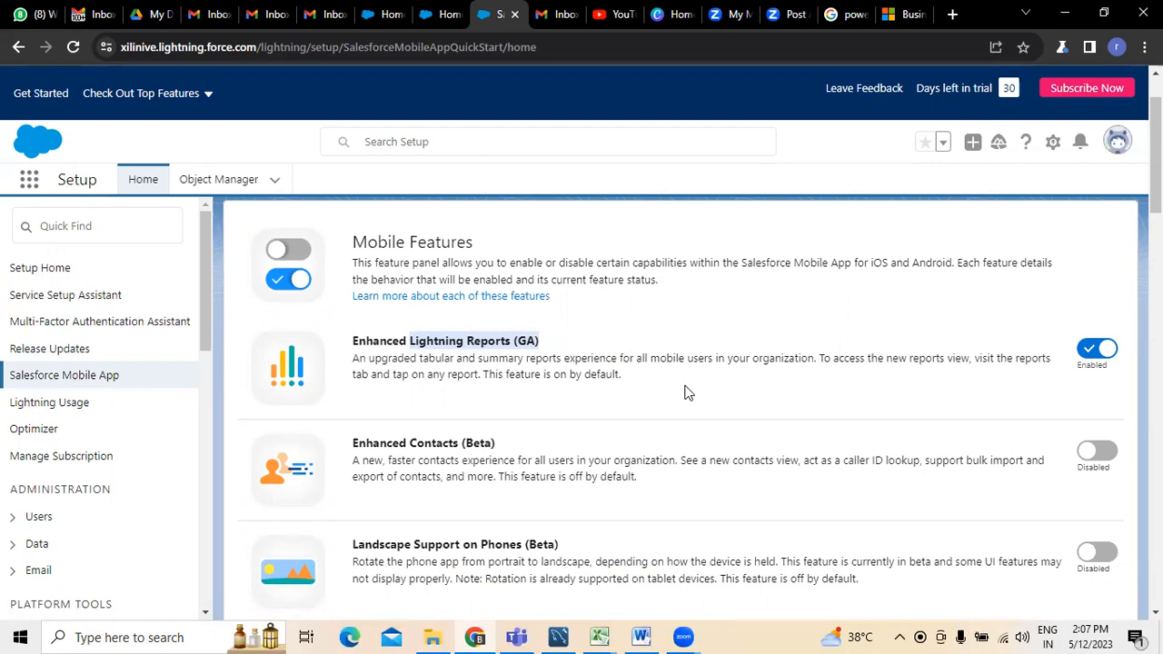
scroll(688, 393, down, 5)
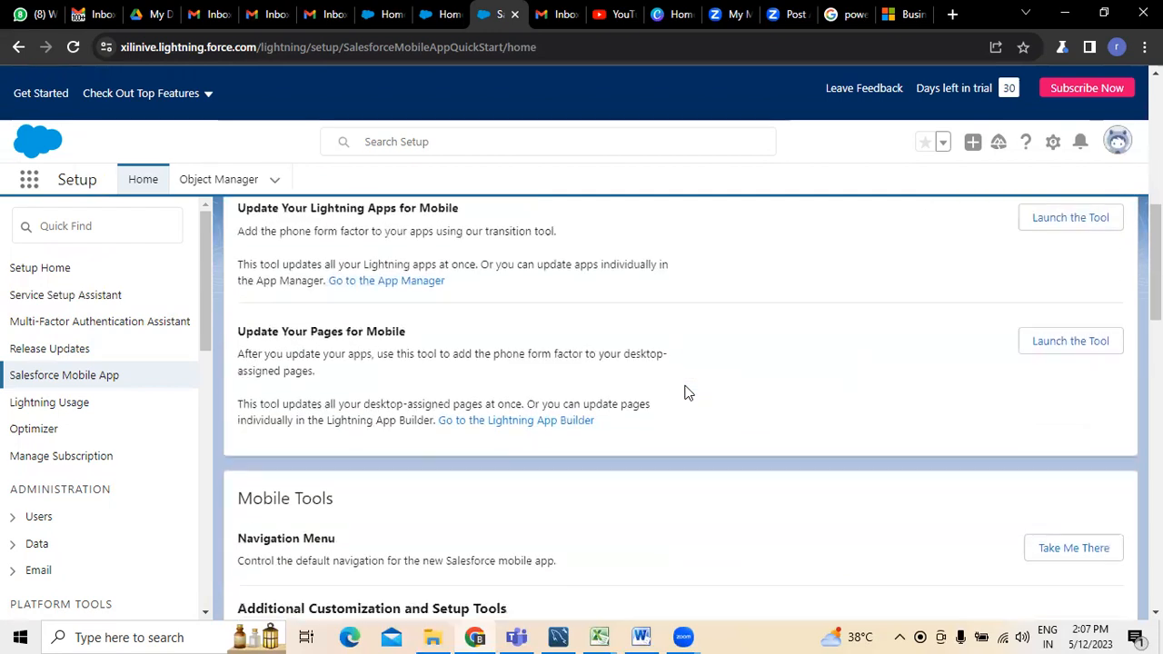
Read the Enhanced Contacts (Beta) and Landscape Support on Phones (Beta) feature descriptions on the Salesforce Mobile App page.
scroll(688, 392, up, 5)
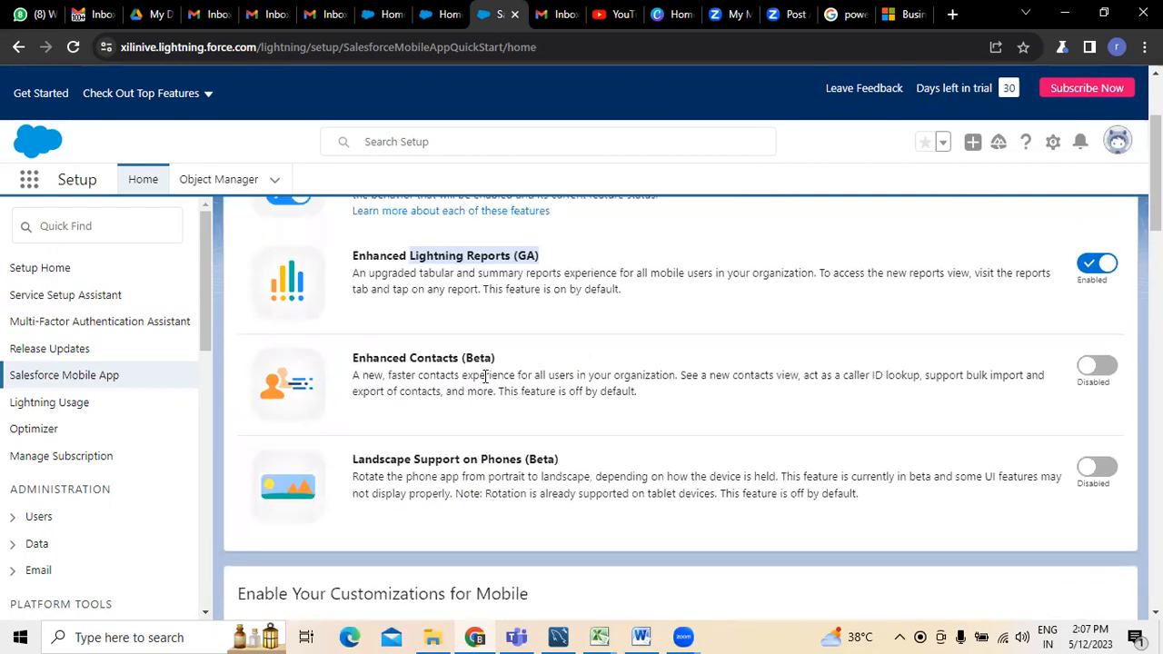
drag(380, 357, 509, 361)
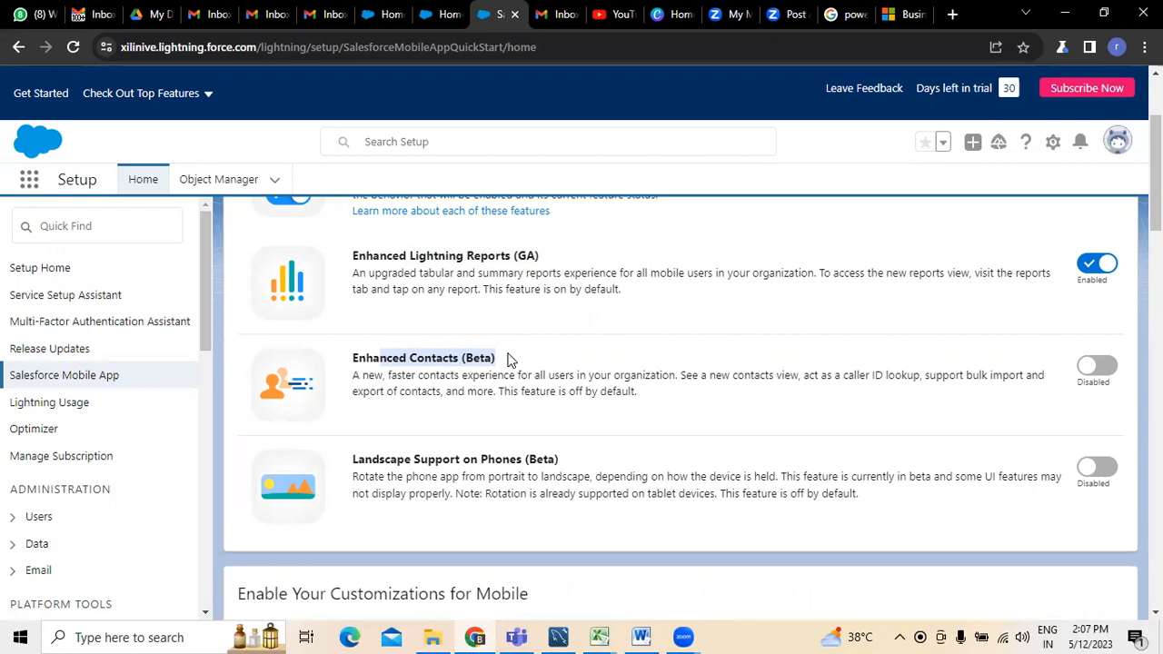
drag(415, 459, 548, 460)
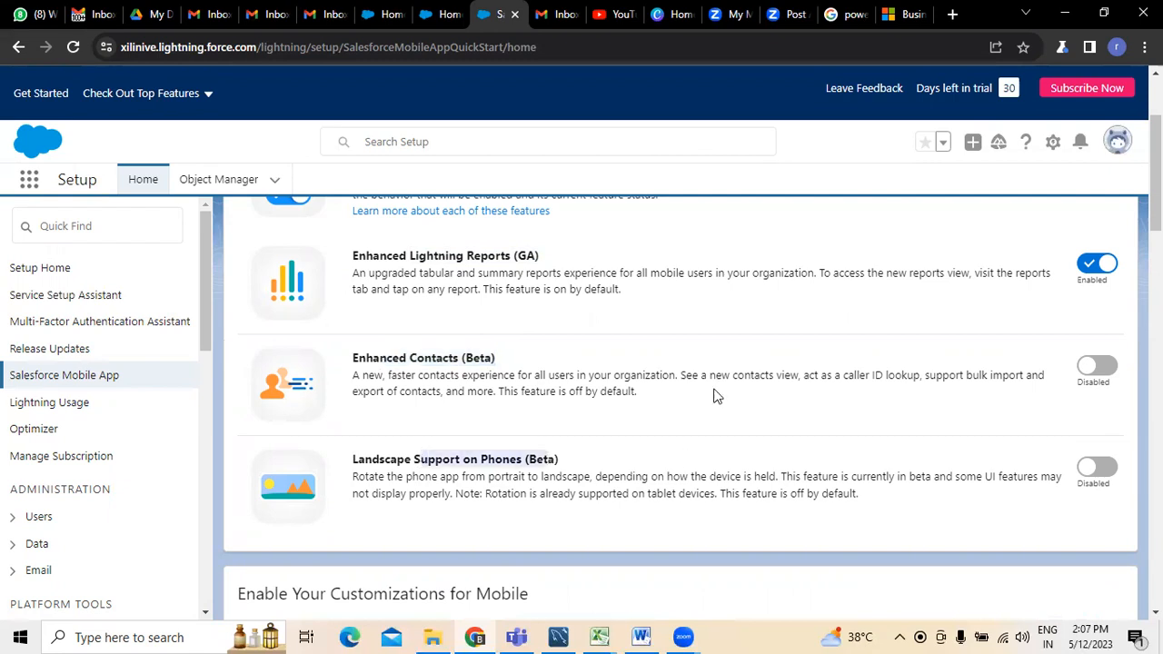
click(734, 309)
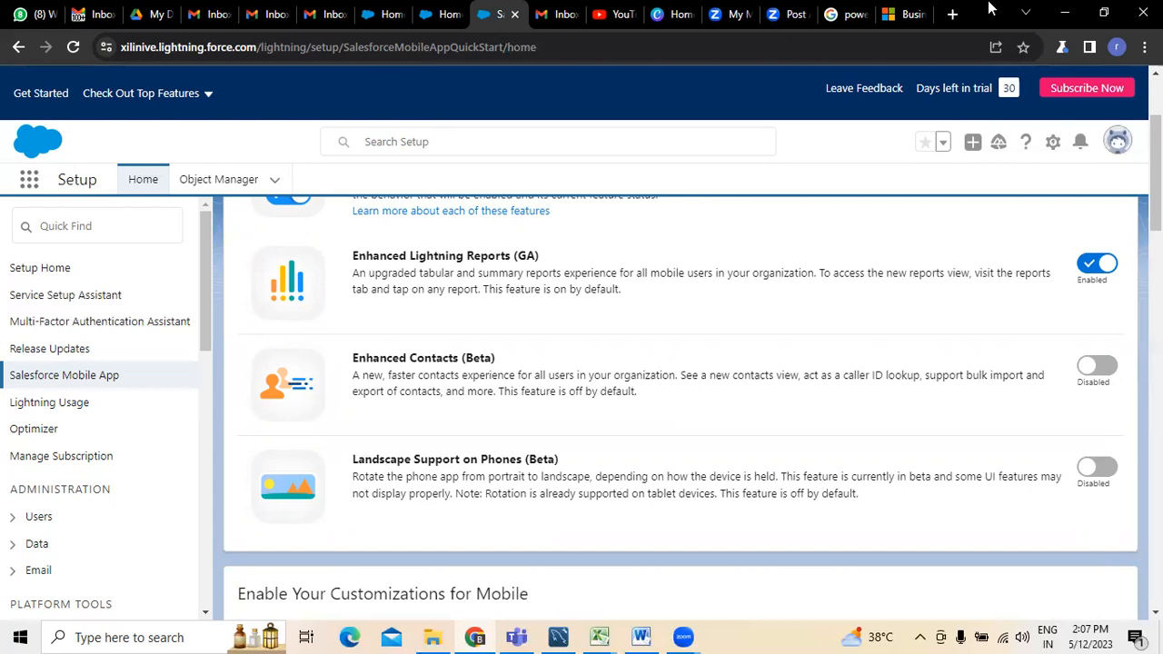
Open the usage metrics from Lightning Usage setup and examine the Lightning Experience key metrics, Users and Profile charts.
click(68, 405)
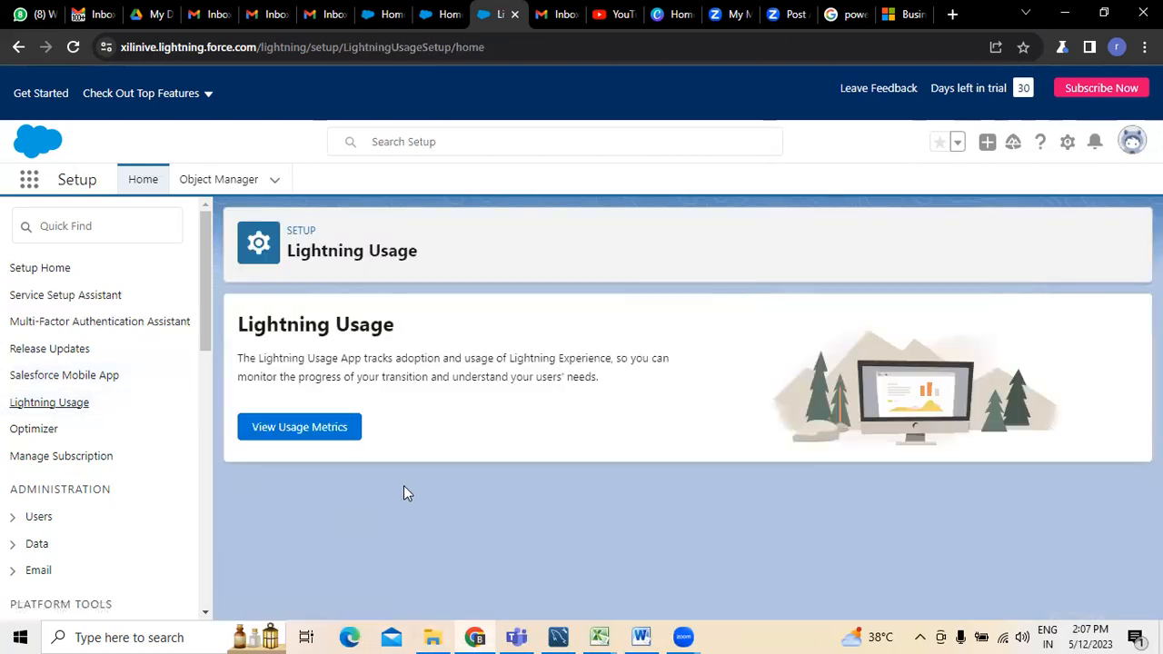
click(275, 427)
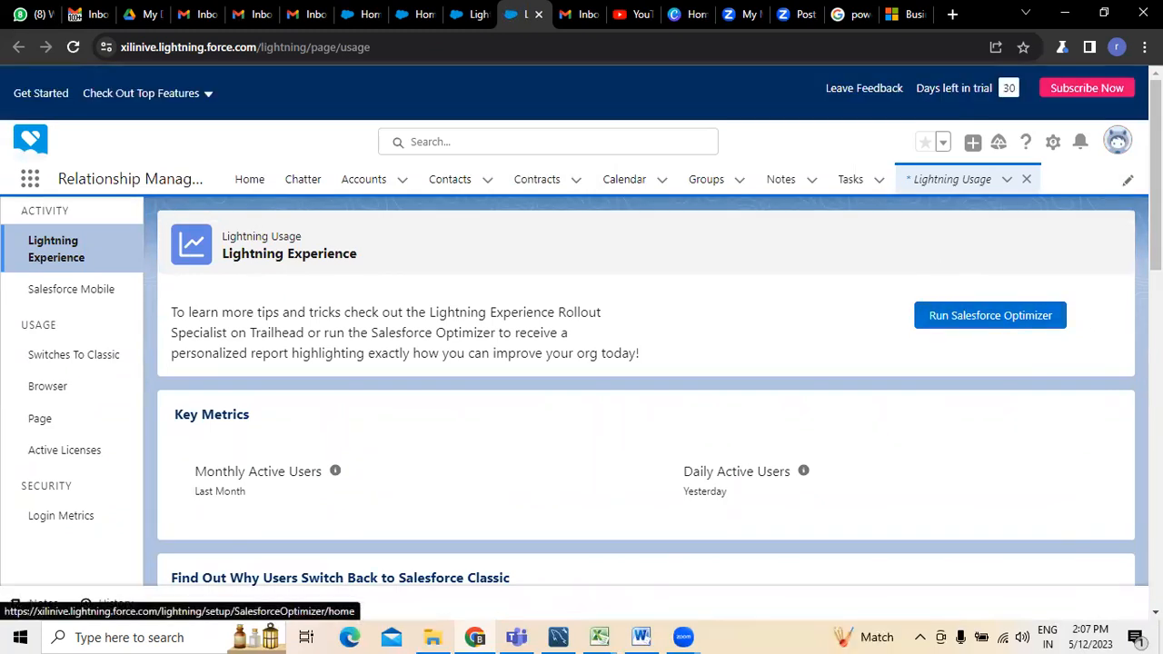
scroll(960, 331, down, 2)
scroll(646, 381, down, 5)
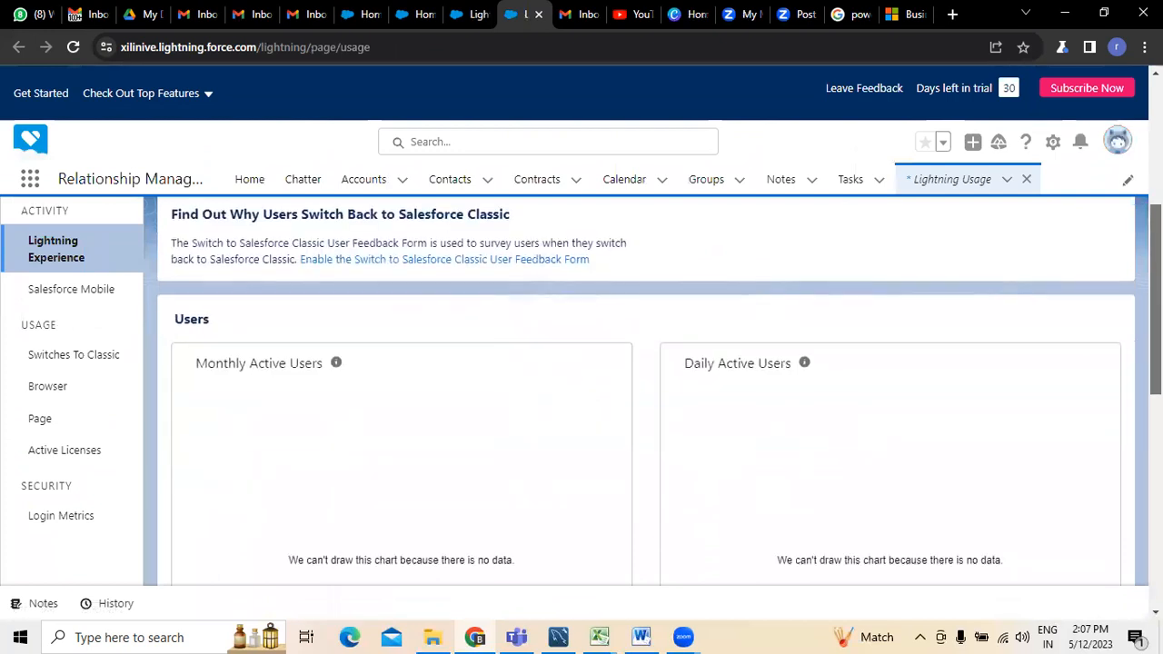
scroll(645, 382, down, 5)
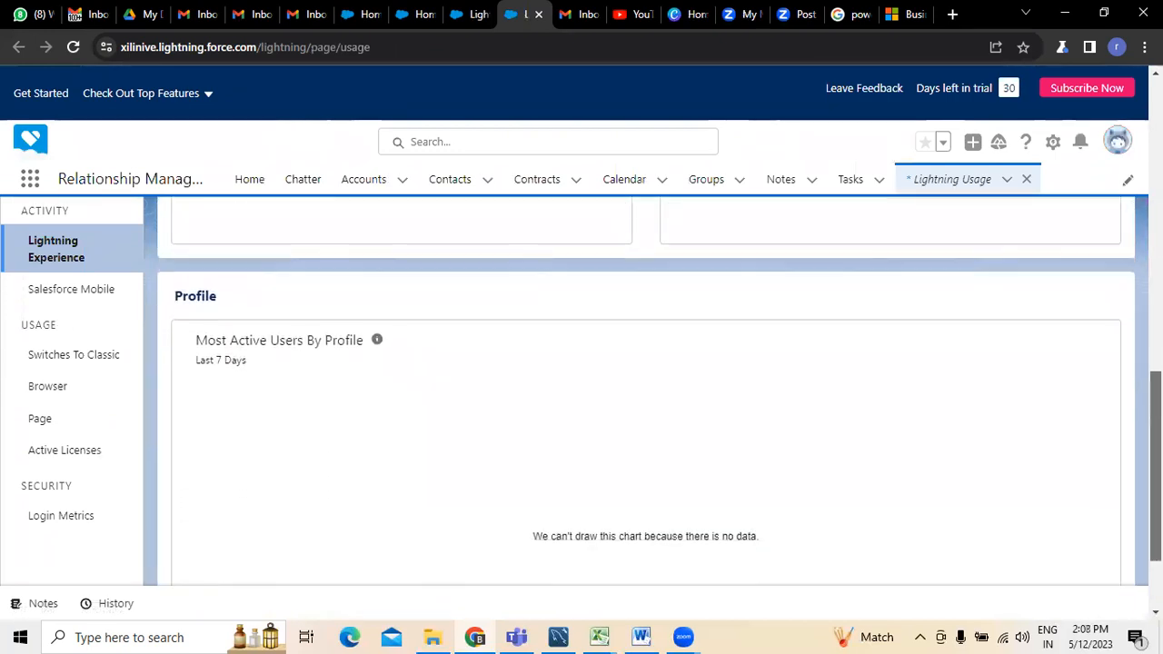
scroll(645, 381, up, 5)
scroll(906, 421, up, 3)
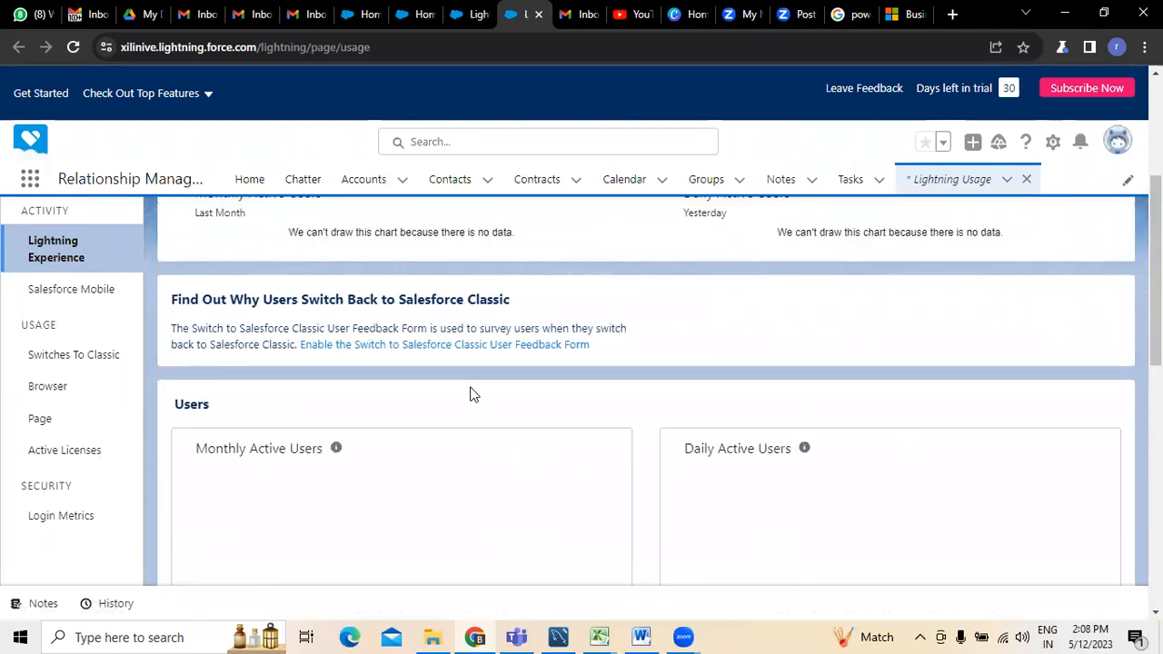
scroll(409, 459, up, 1)
scroll(379, 487, up, 3)
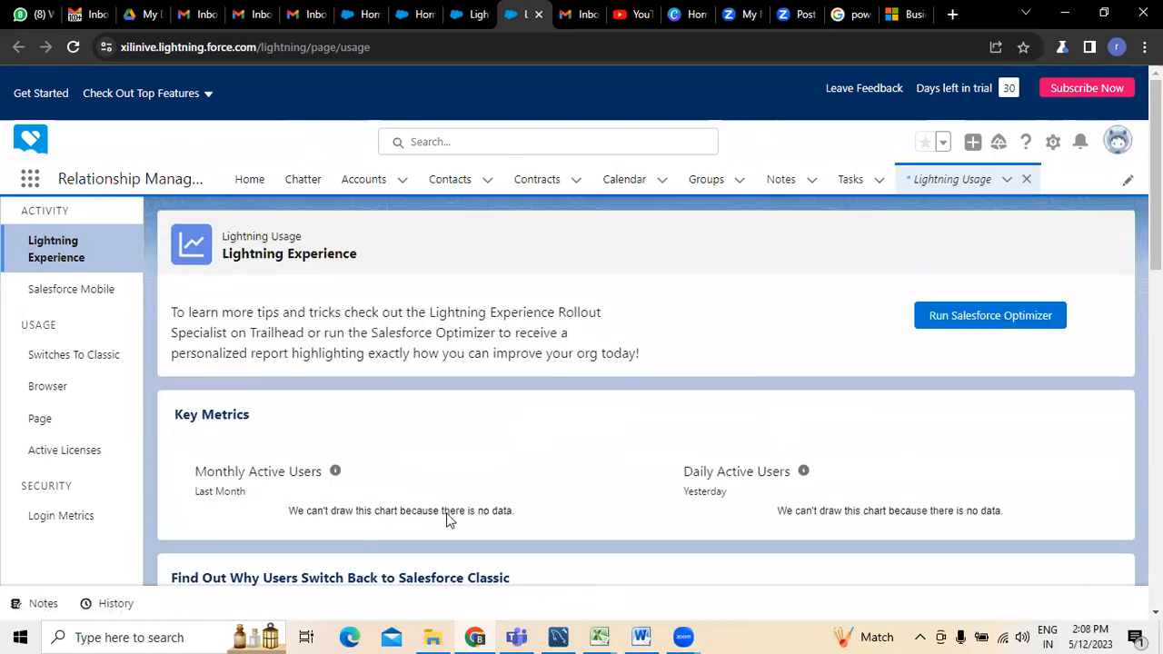
scroll(487, 527, down, 2)
scroll(488, 527, down, 3)
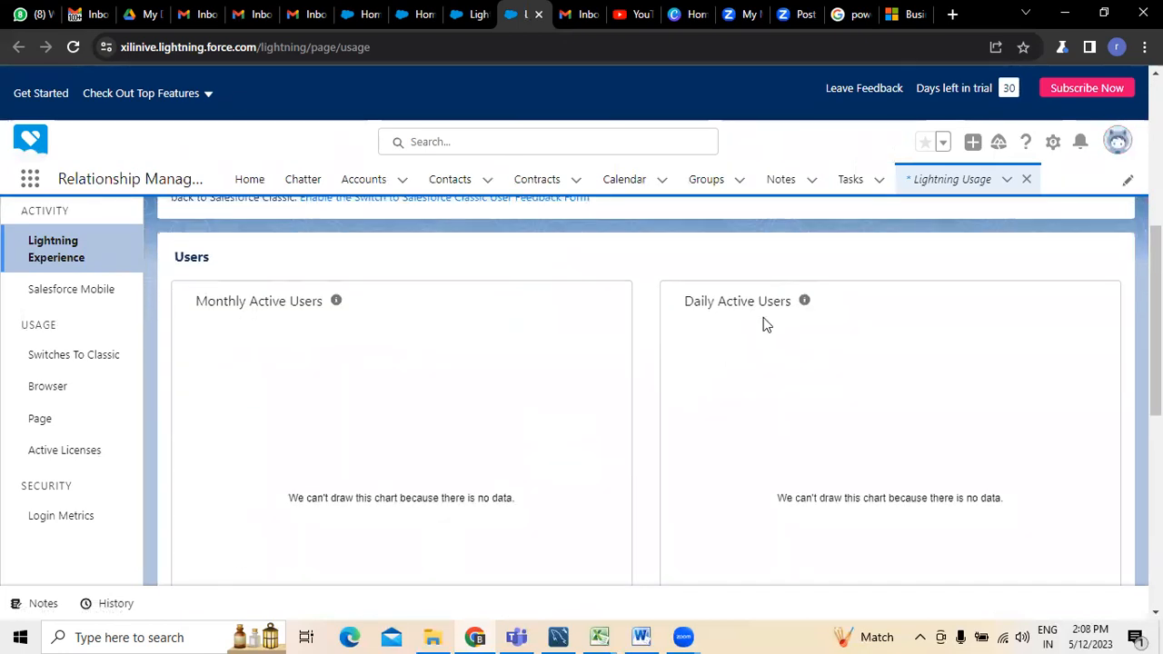
scroll(554, 366, up, 3)
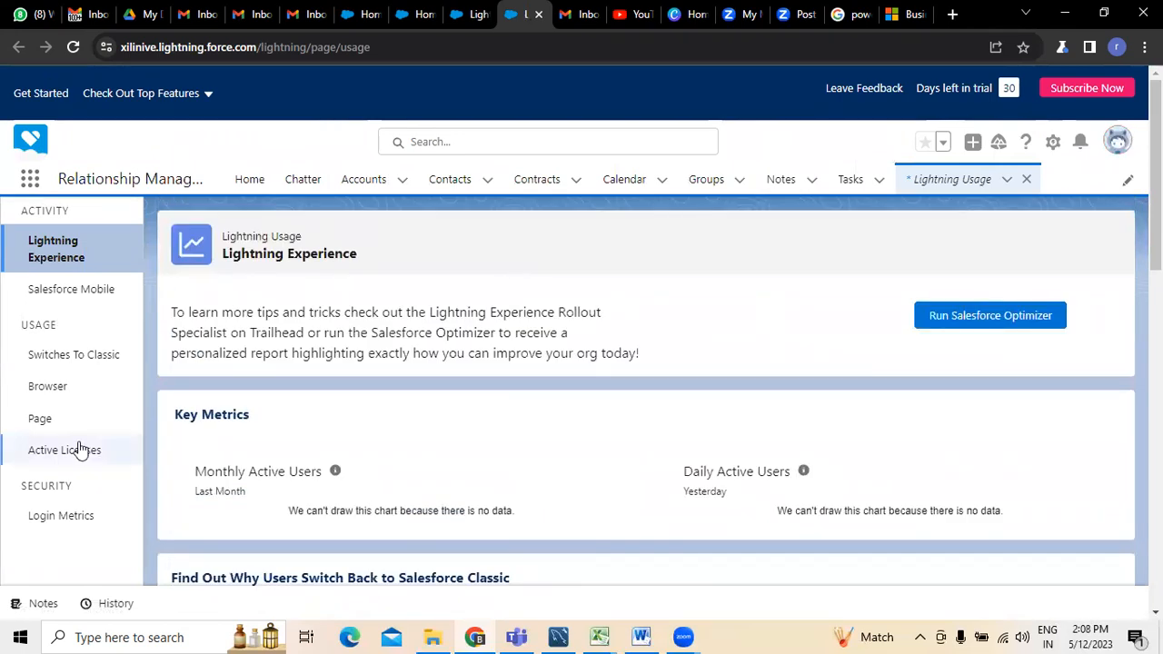
View the Salesforce Mobile, Switches To Classic, Page, Active Licenses and Login Metrics reports, and close the usage metrics to return to Setup.
click(56, 291)
click(71, 359)
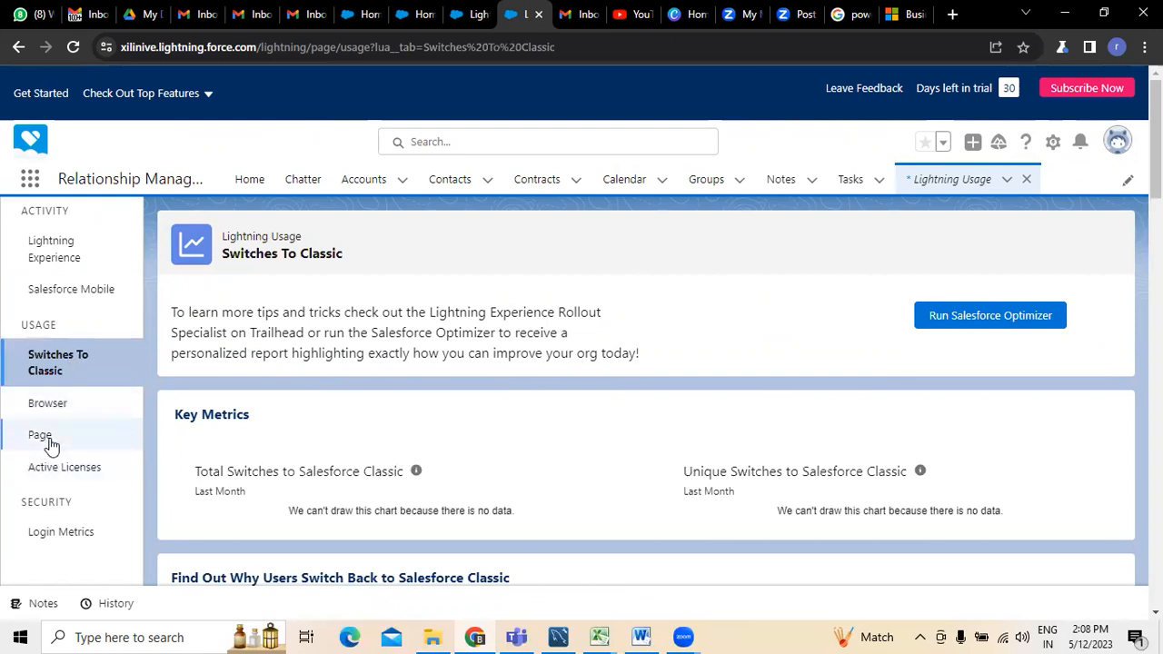
click(49, 441)
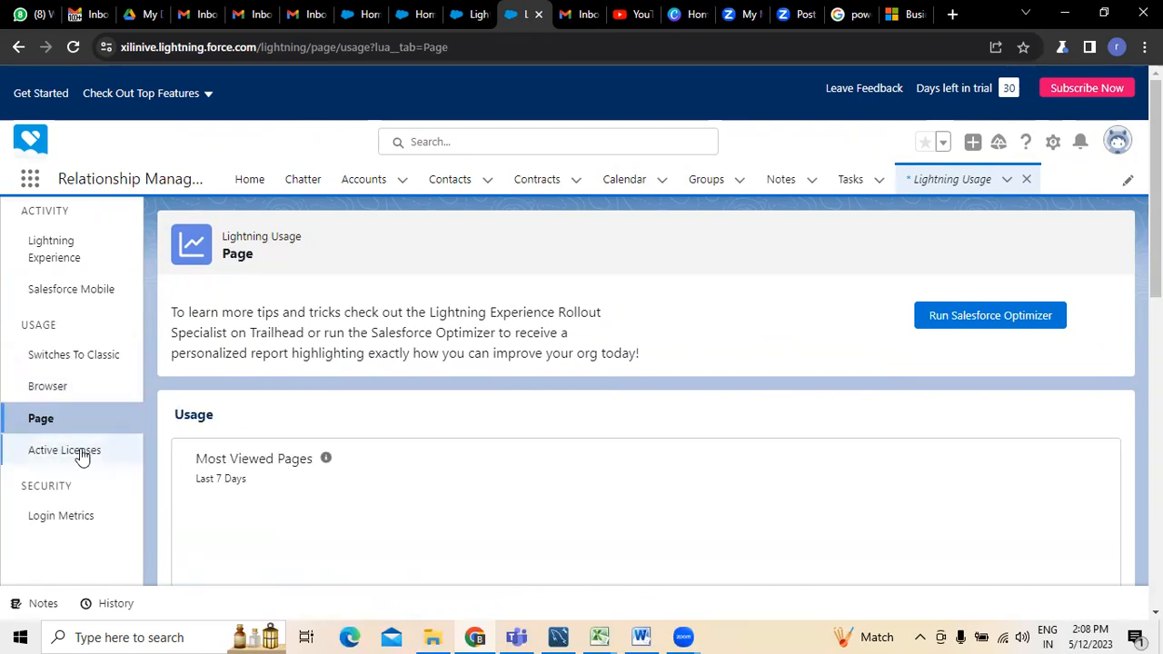
click(81, 454)
click(76, 518)
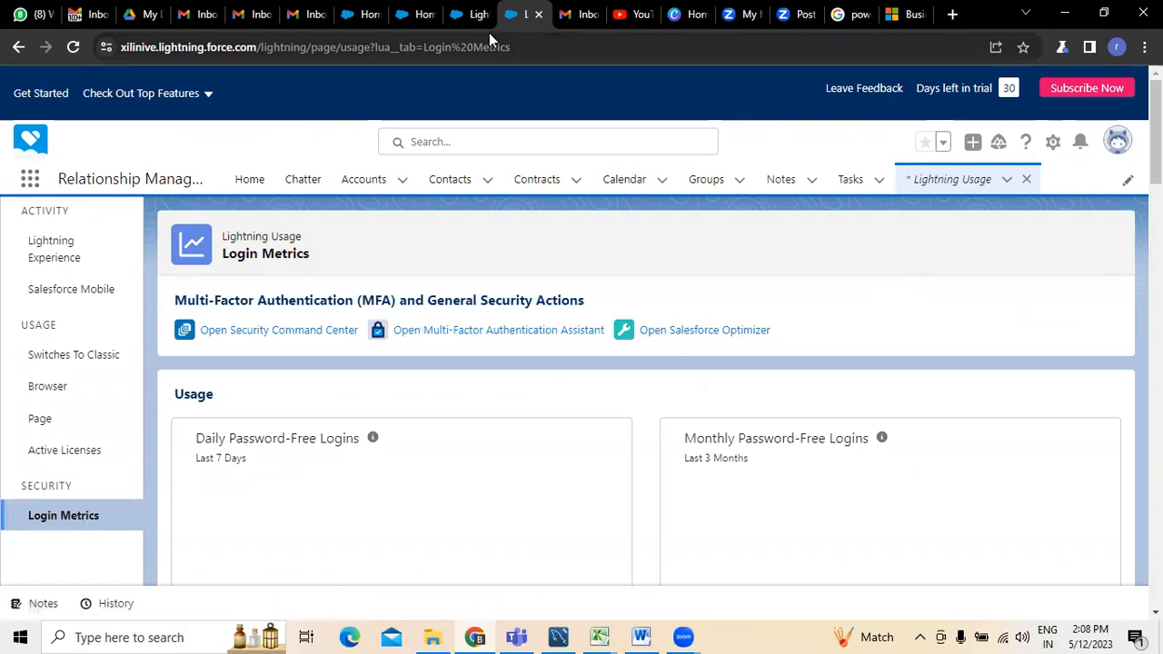
scroll(405, 473, down, 1)
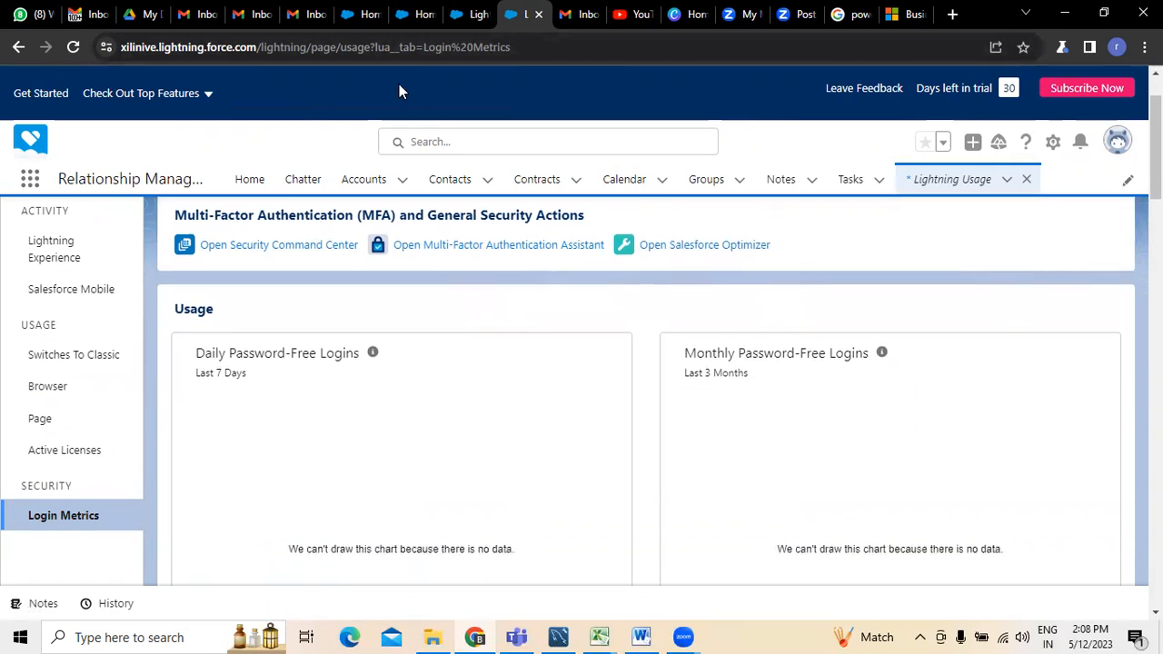
click(538, 15)
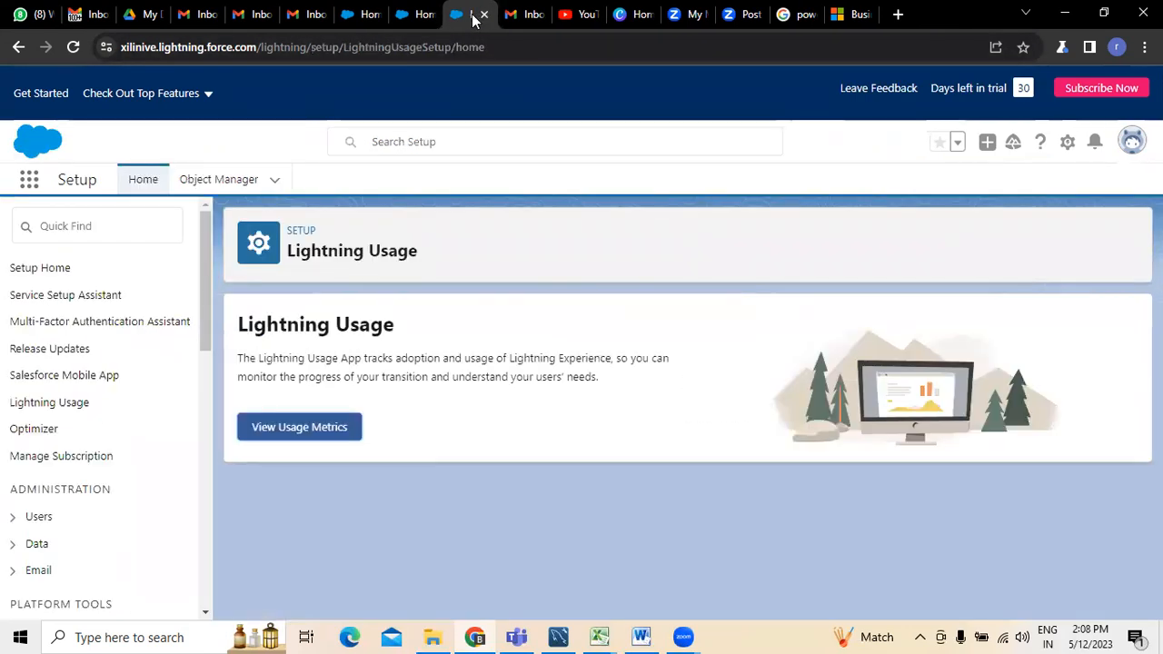
click(454, 15)
click(503, 17)
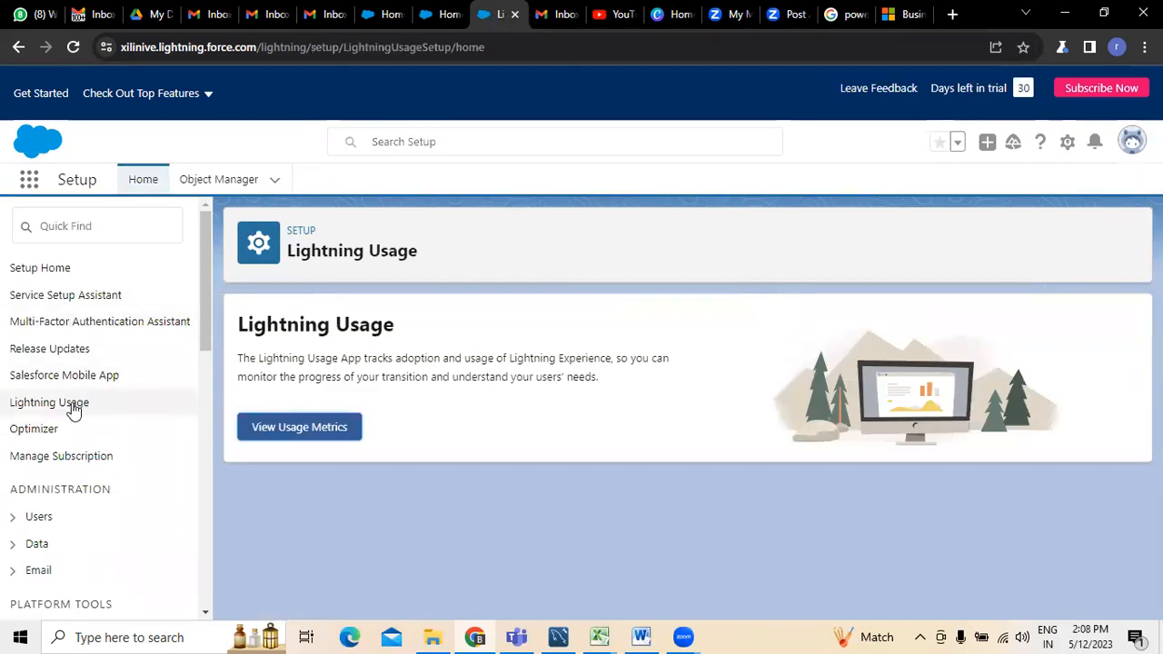
Open the Optimizer setup page, briefly revisiting Lightning Usage, and review the Salesforce Optimizer App's access and scheduling options.
click(33, 429)
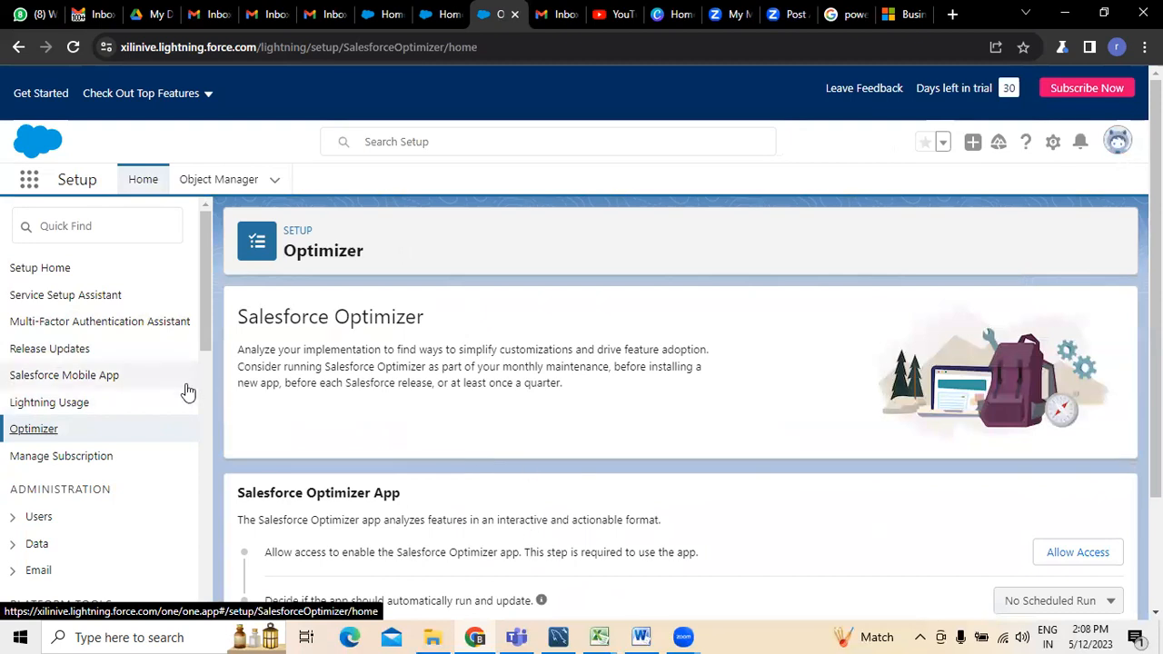
click(65, 408)
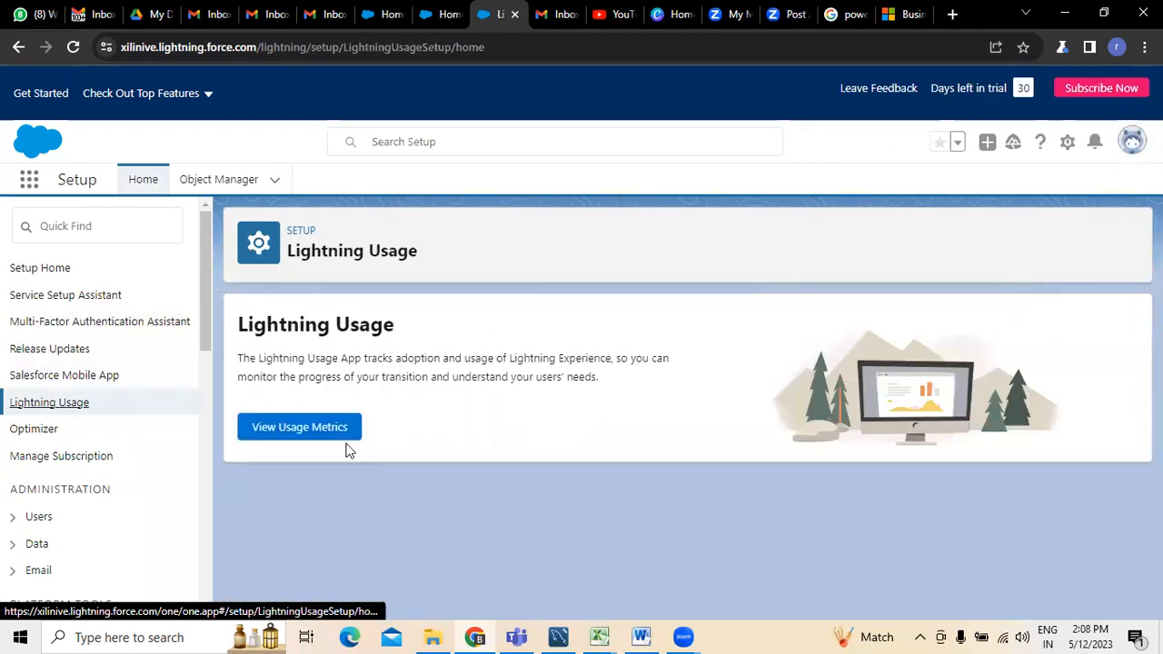
click(32, 430)
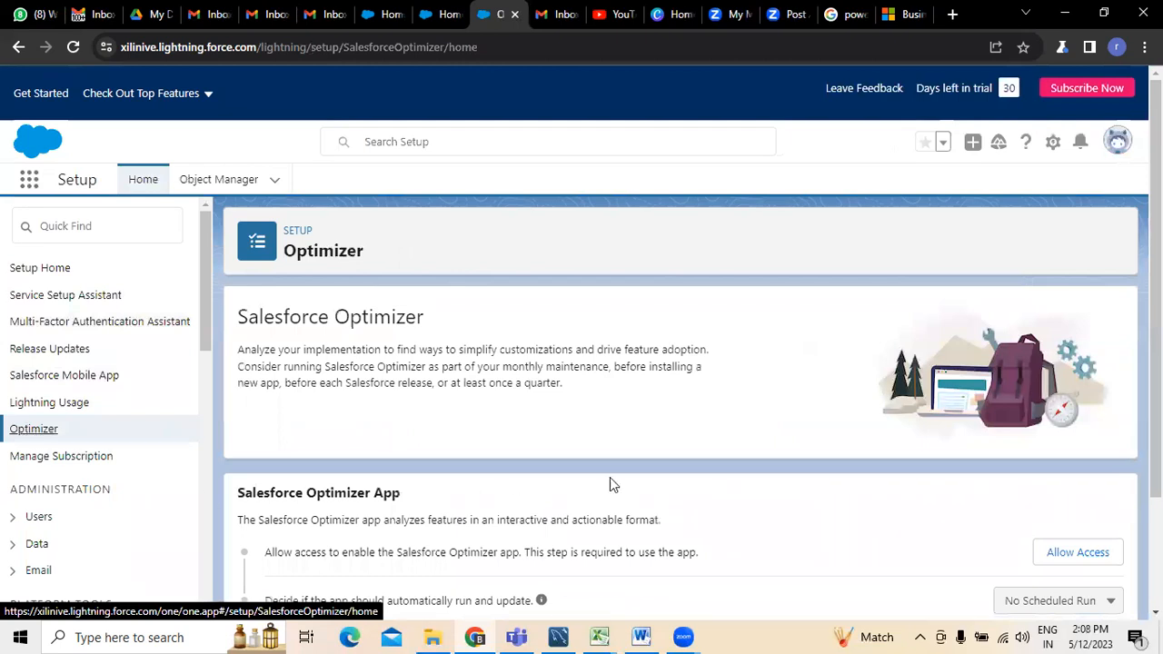
scroll(667, 473, down, 1)
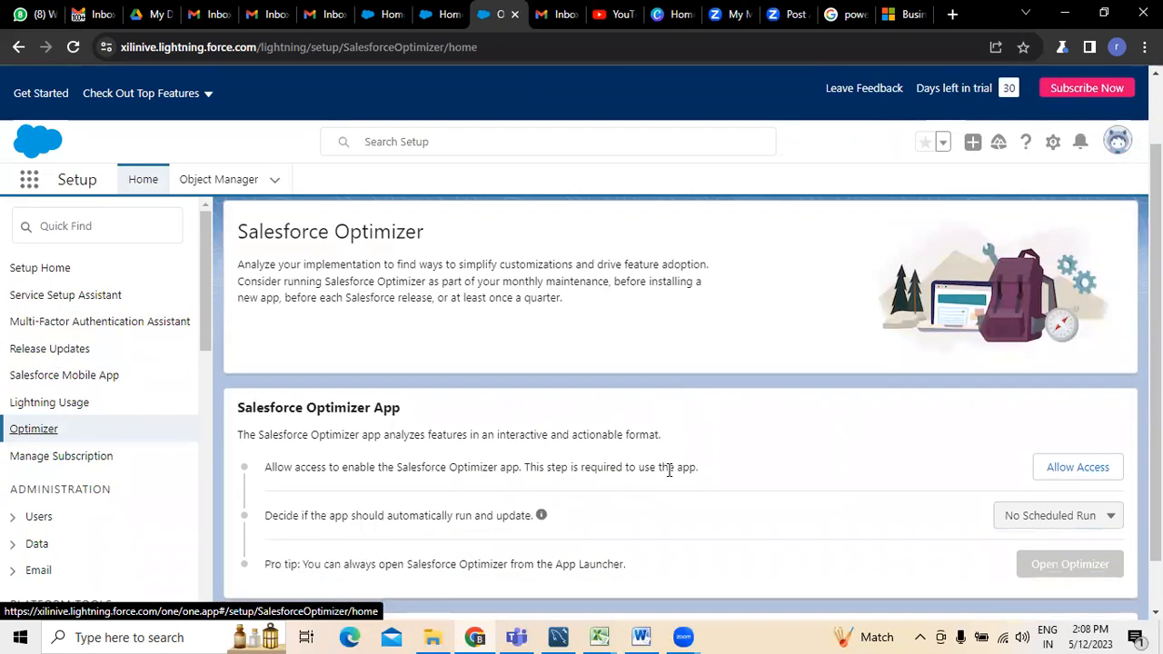
Open the Manage Subscription setup page and review its subscription section and Your Account option.
click(103, 458)
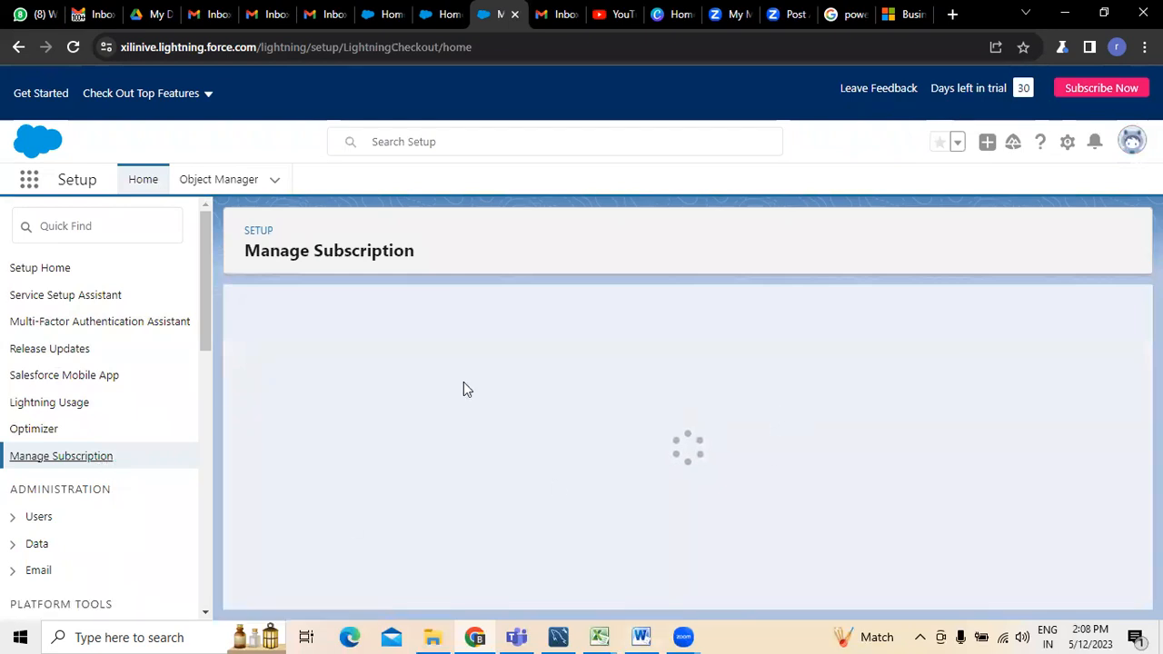
scroll(511, 395, down, 3)
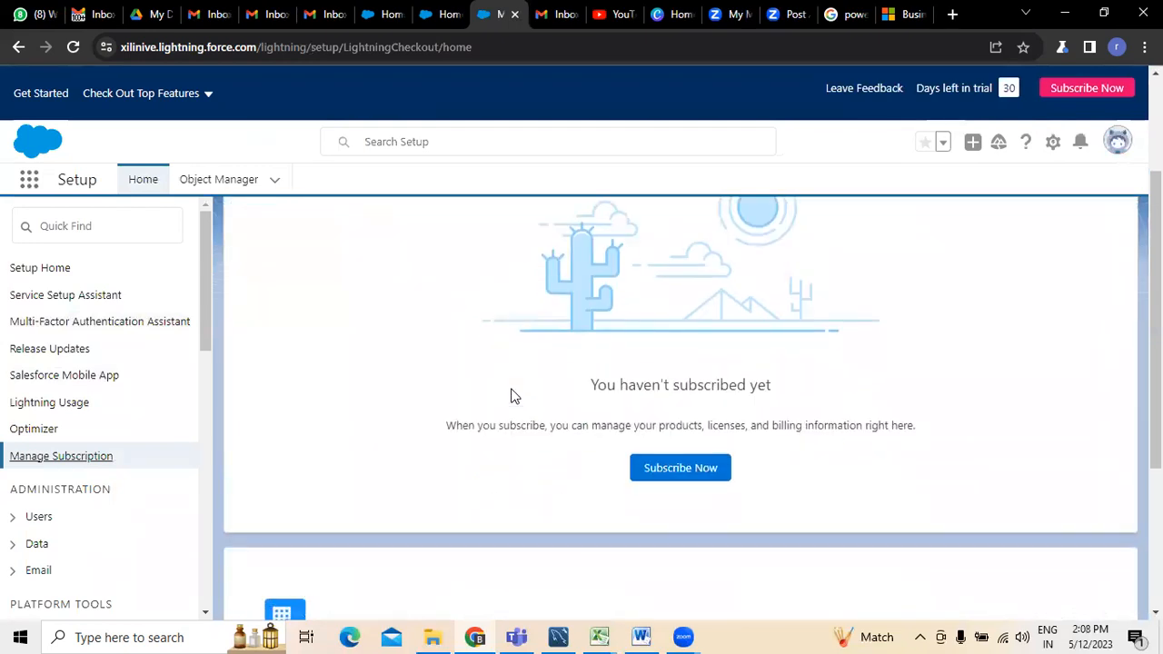
scroll(512, 395, down, 2)
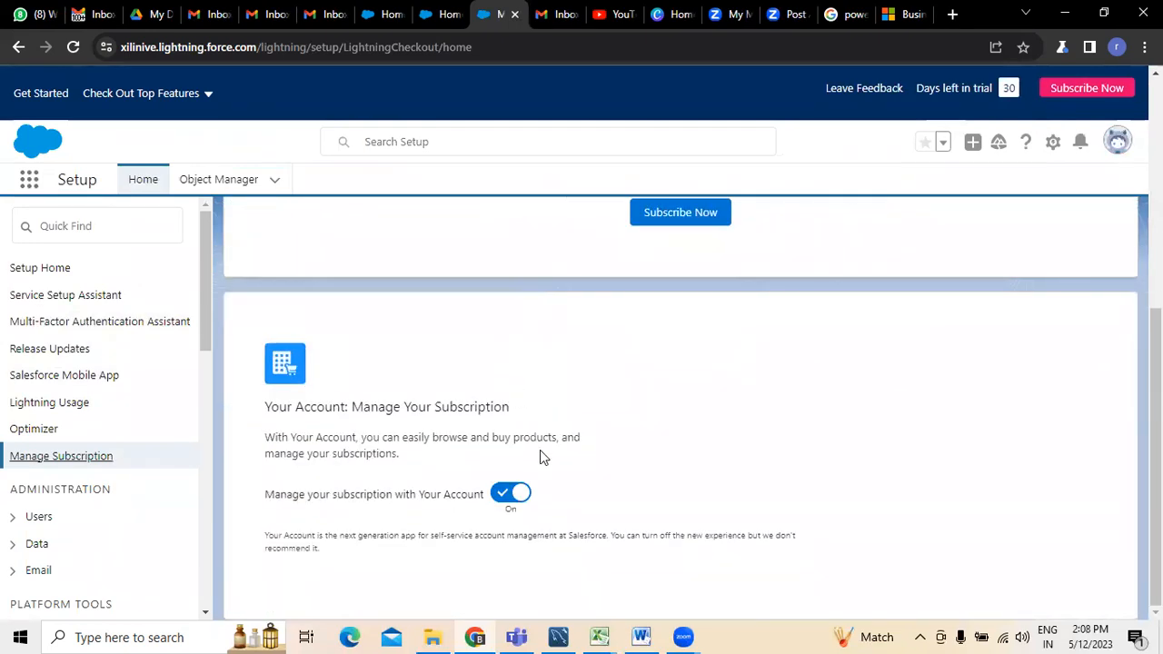
scroll(540, 455, up, 2)
Try to start a subscription, and check the subscription help contact and the days left in the trial.
click(666, 381)
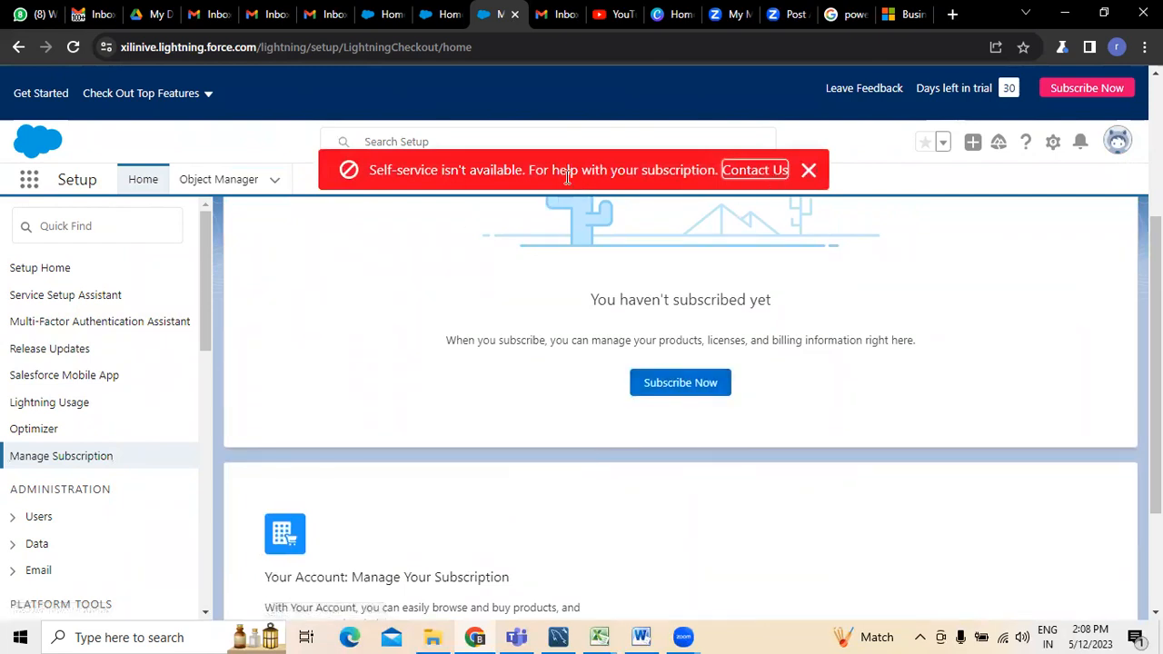
drag(648, 169, 788, 170)
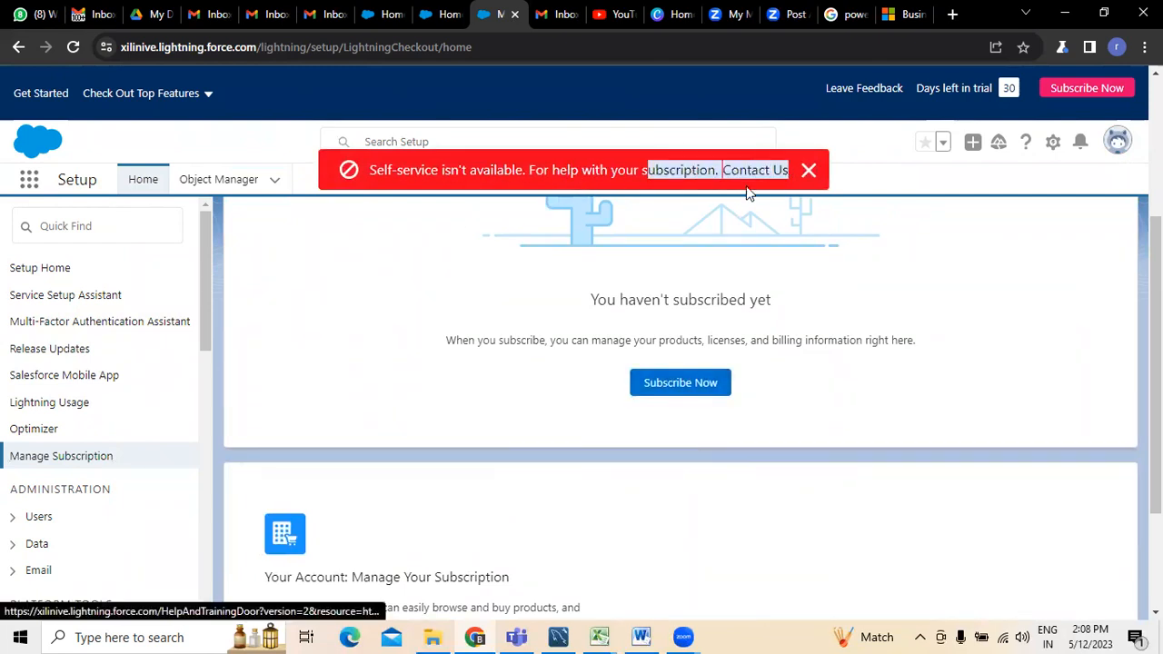
click(447, 275)
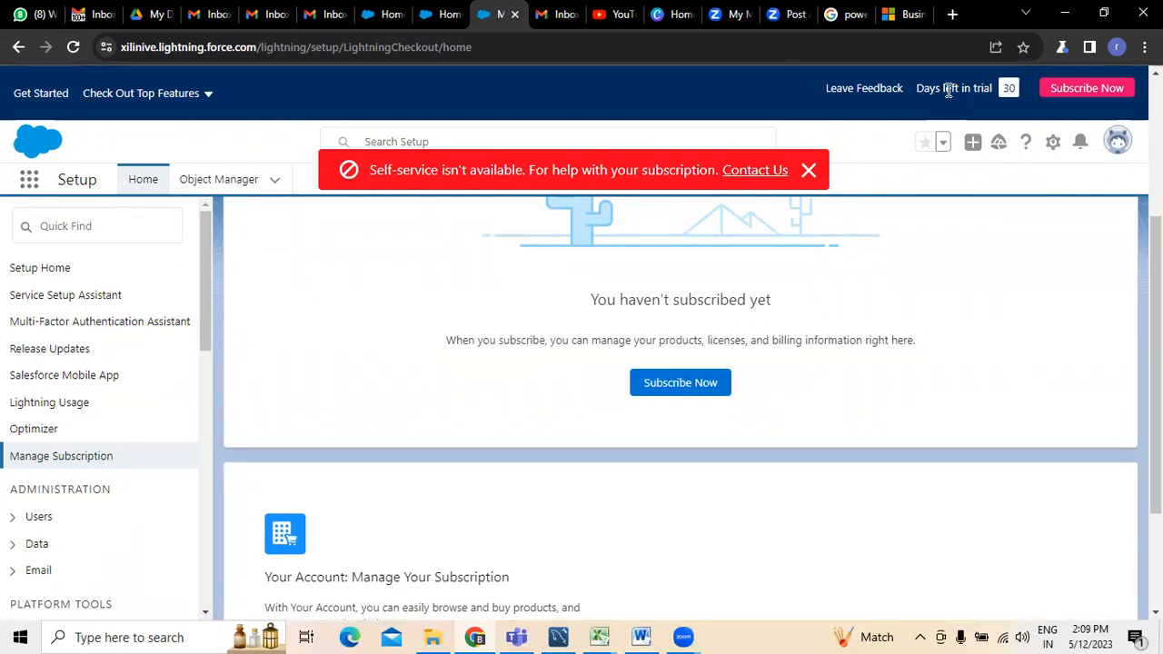
drag(945, 88, 1023, 88)
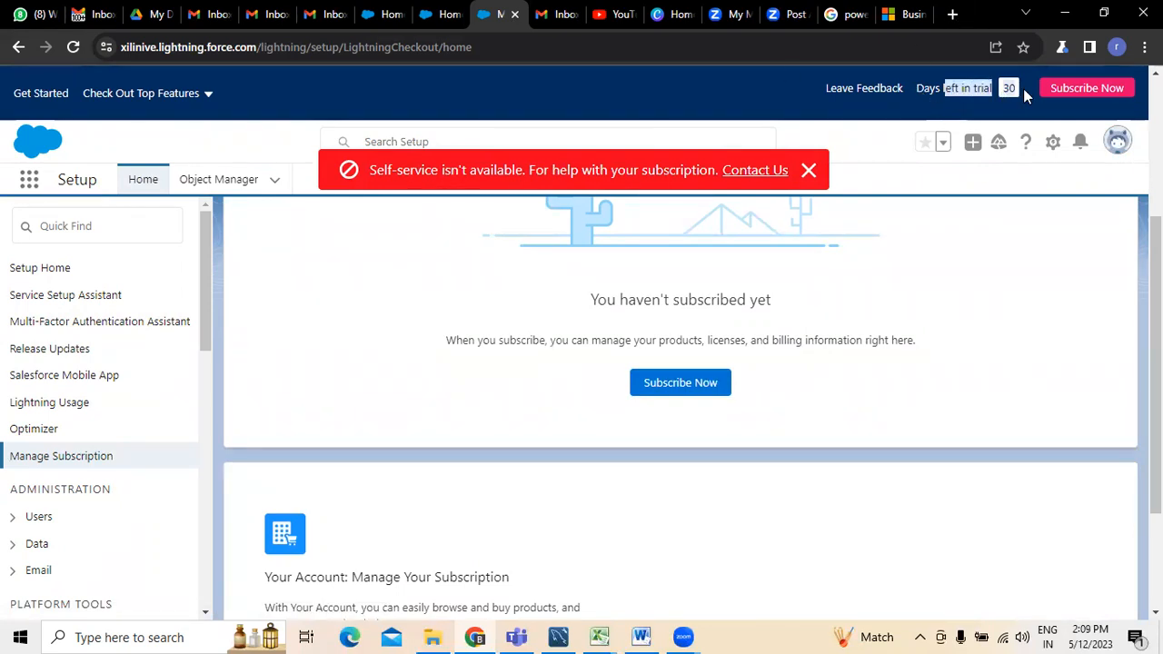
click(1023, 233)
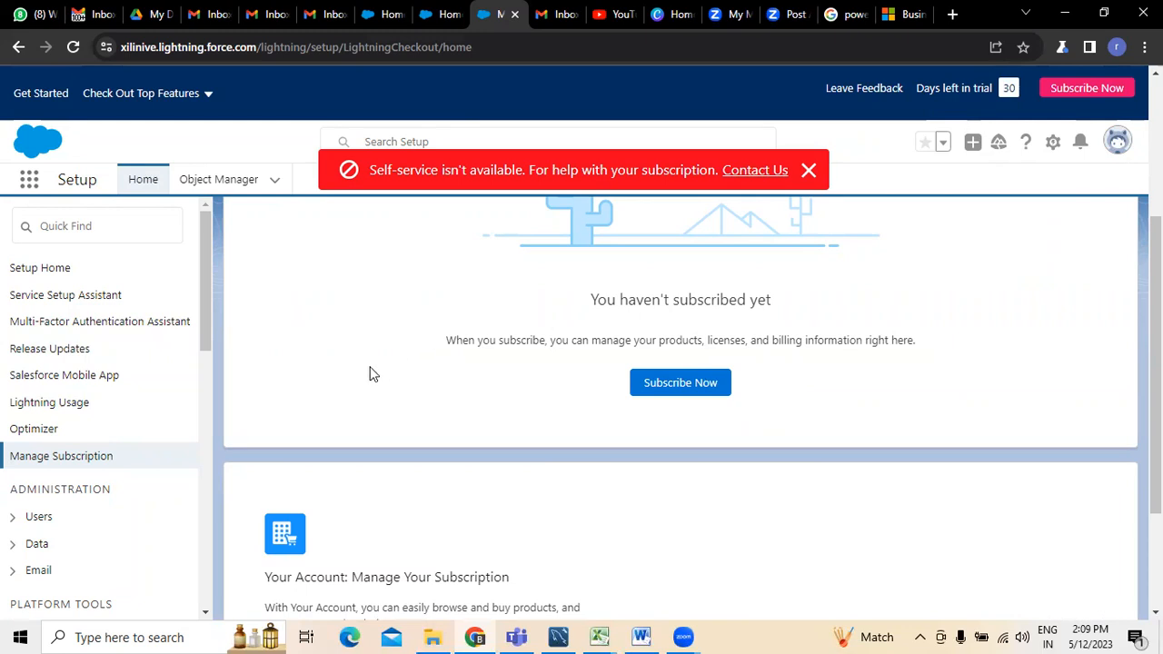
scroll(373, 373, up, 3)
scroll(371, 373, down, 1)
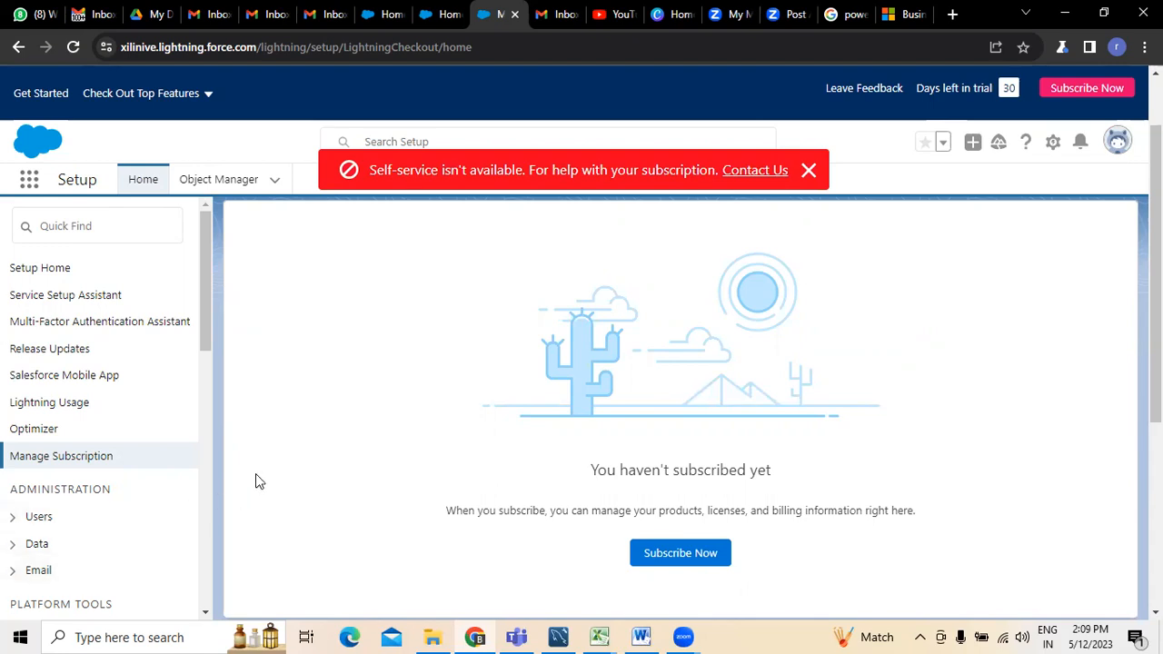
Expand the Users section under Administration and open the Permission Set Groups page to review its contents.
scroll(257, 516, down, 2)
scroll(109, 382, down, 2)
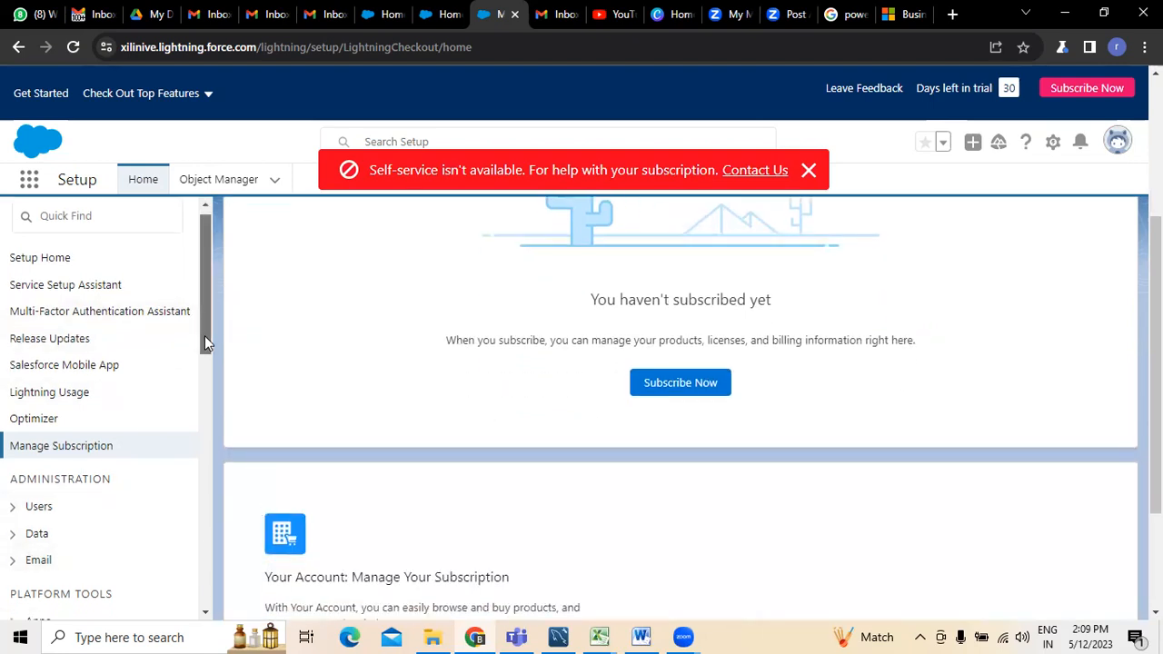
click(12, 438)
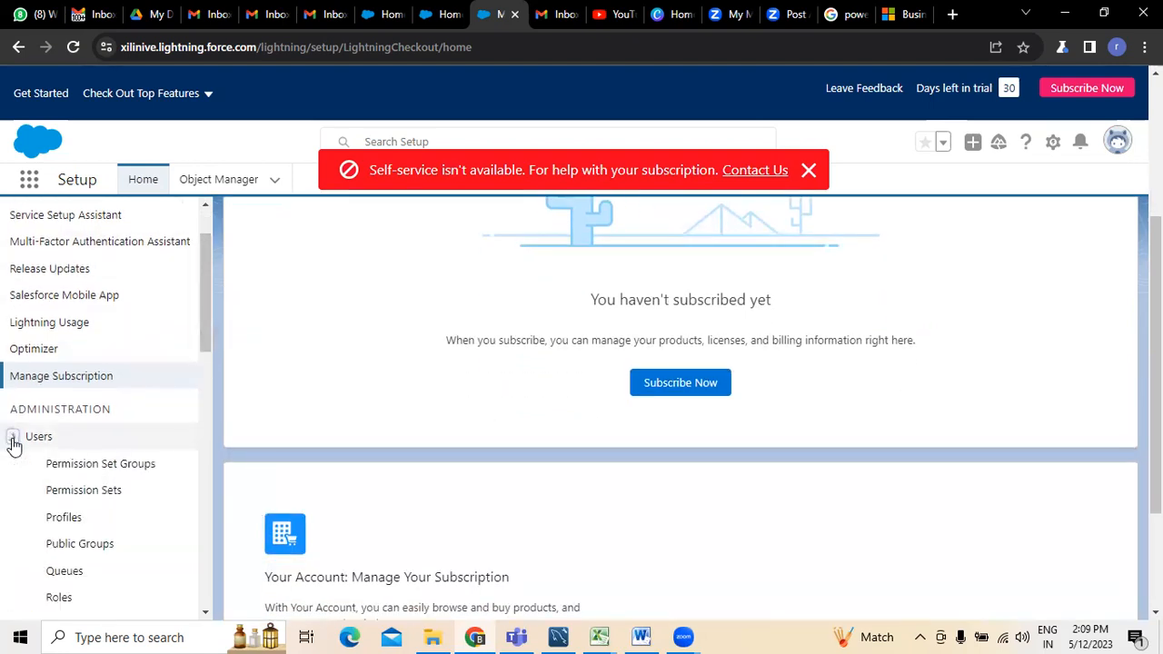
click(123, 475)
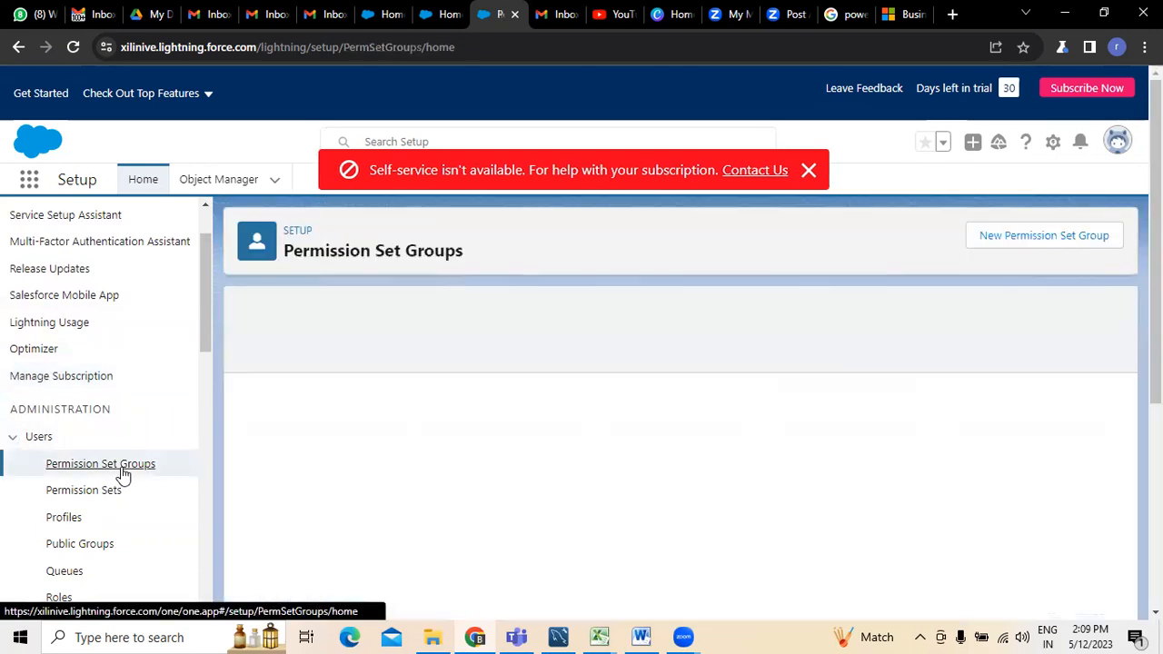
scroll(1038, 491, down, 4)
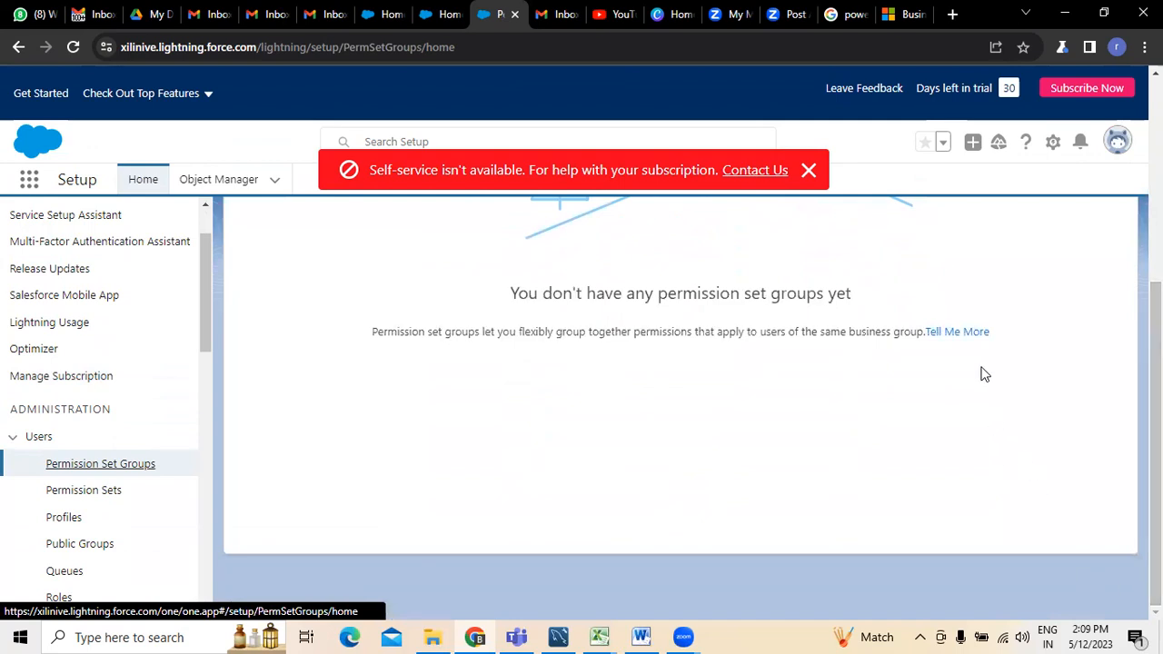
Open the Permission Sets setup page and review the listed permission sets and the available list views.
click(84, 491)
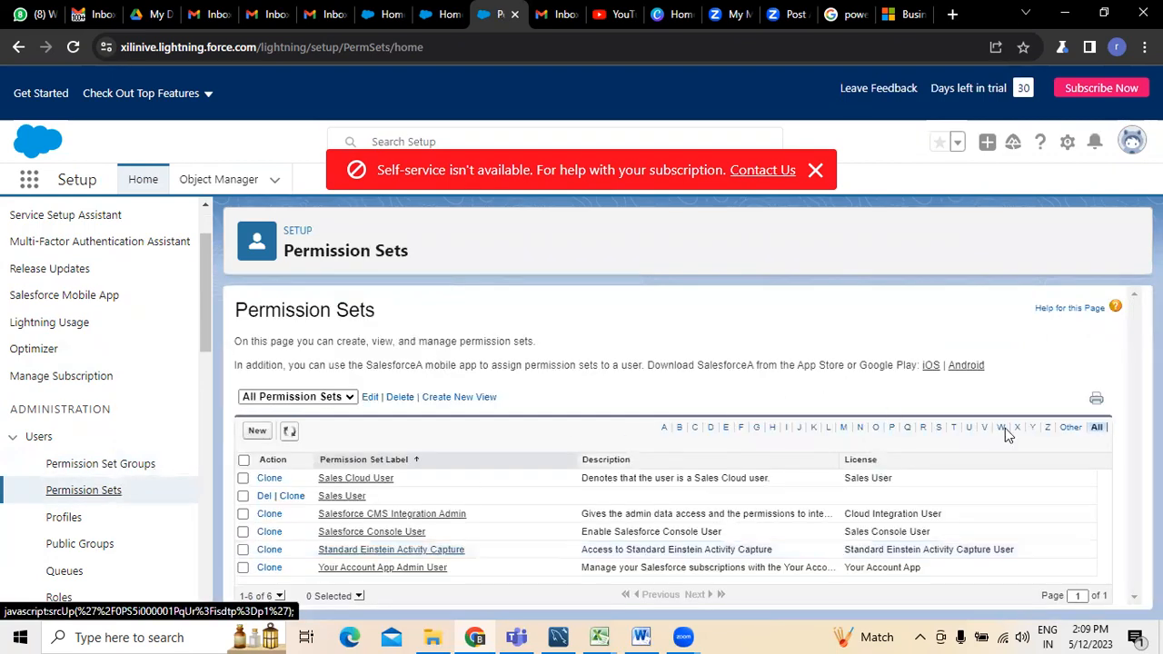
click(302, 400)
click(303, 410)
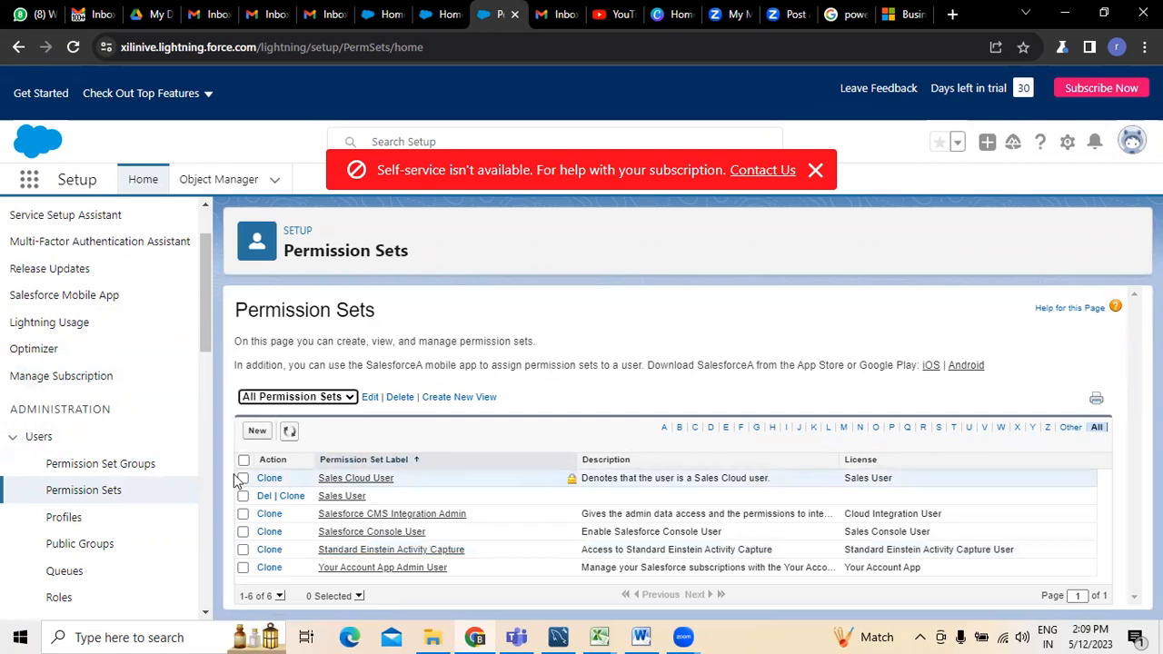
Start a new permission set with label and API name "configuration" and description "configuring the application when it requires".
click(257, 431)
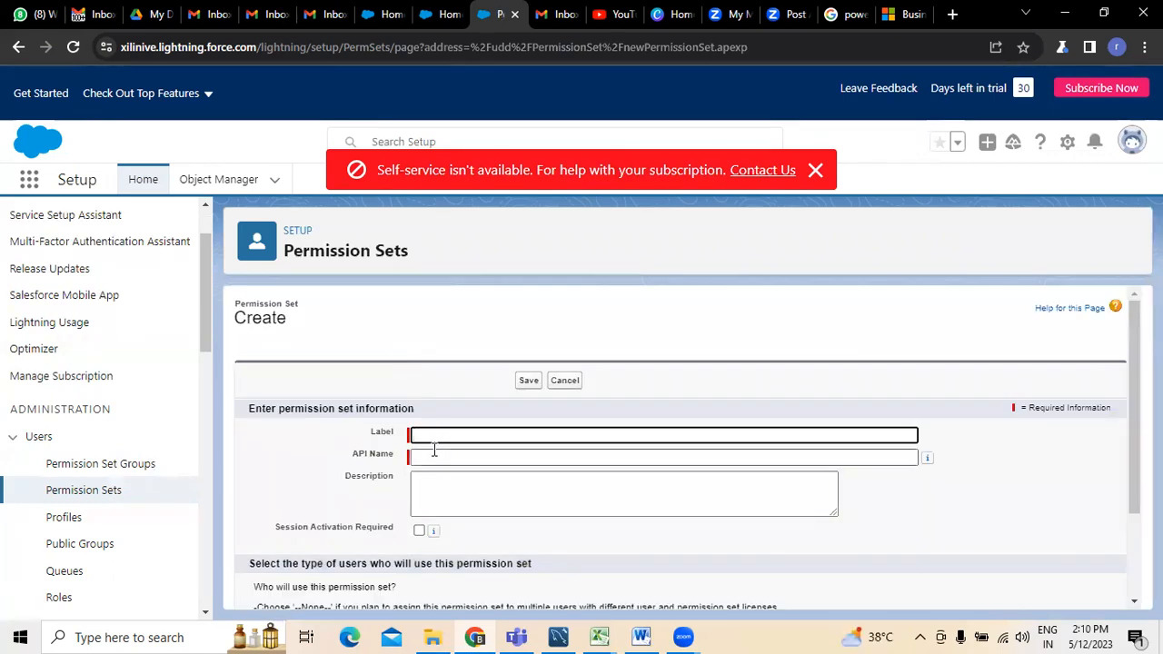
mouse_move(1134, 391)
mouse_down()
mouse_move(1127, 471)
mouse_move(1129, 411)
mouse_up()
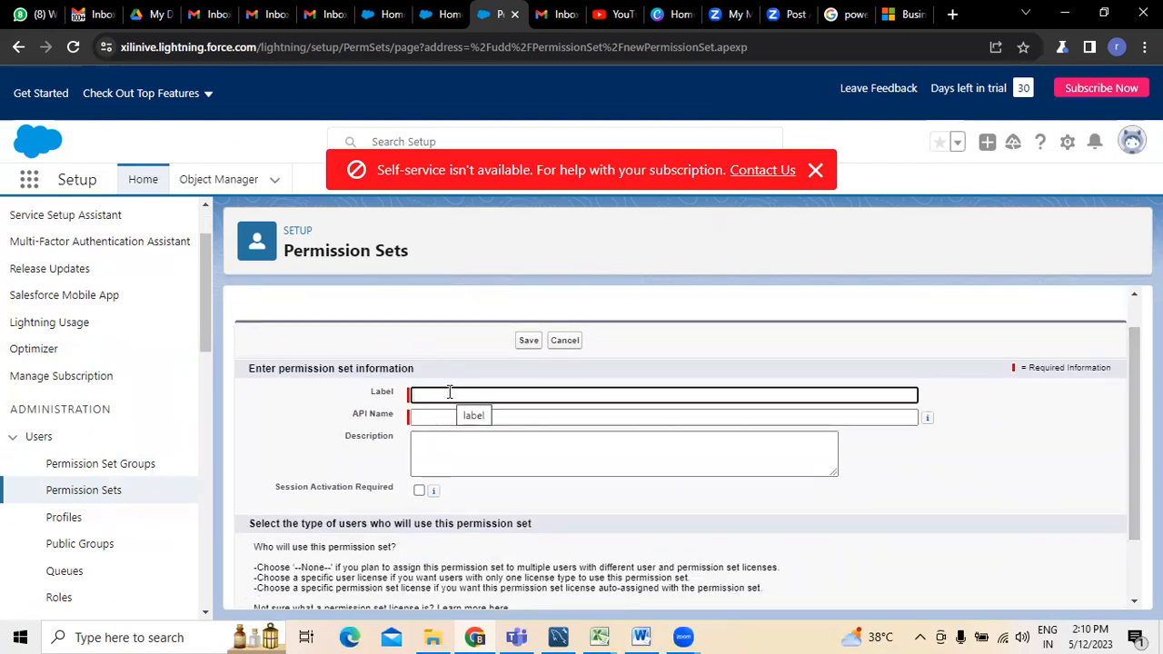
text(configu)
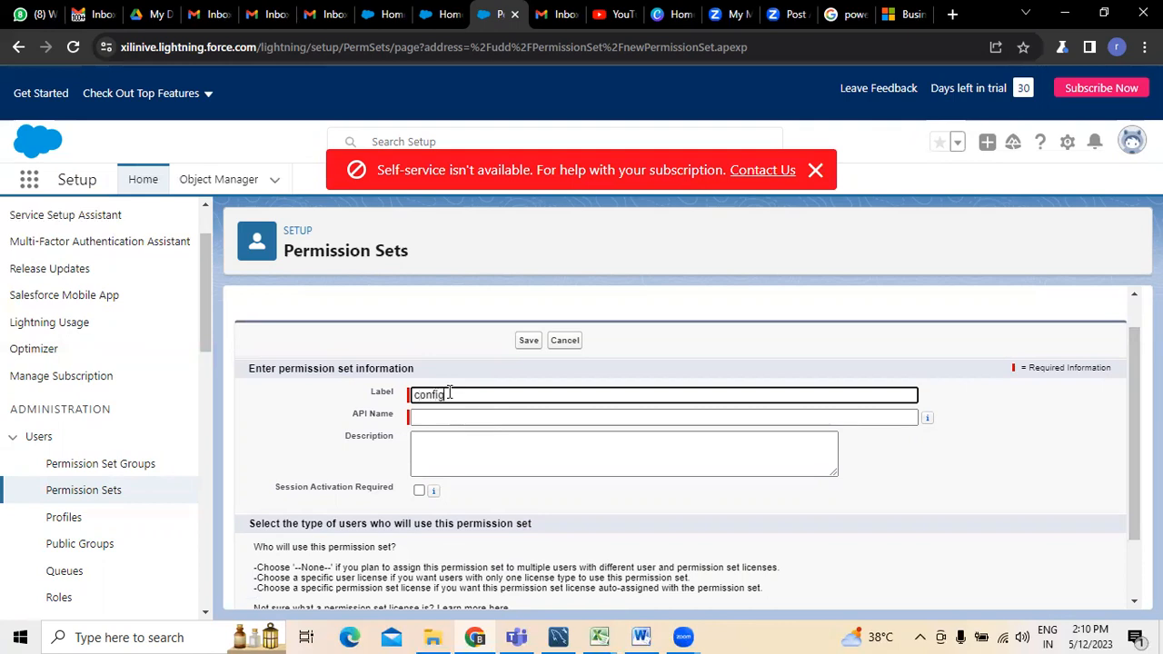
text(ration)
click(436, 421)
click(450, 450)
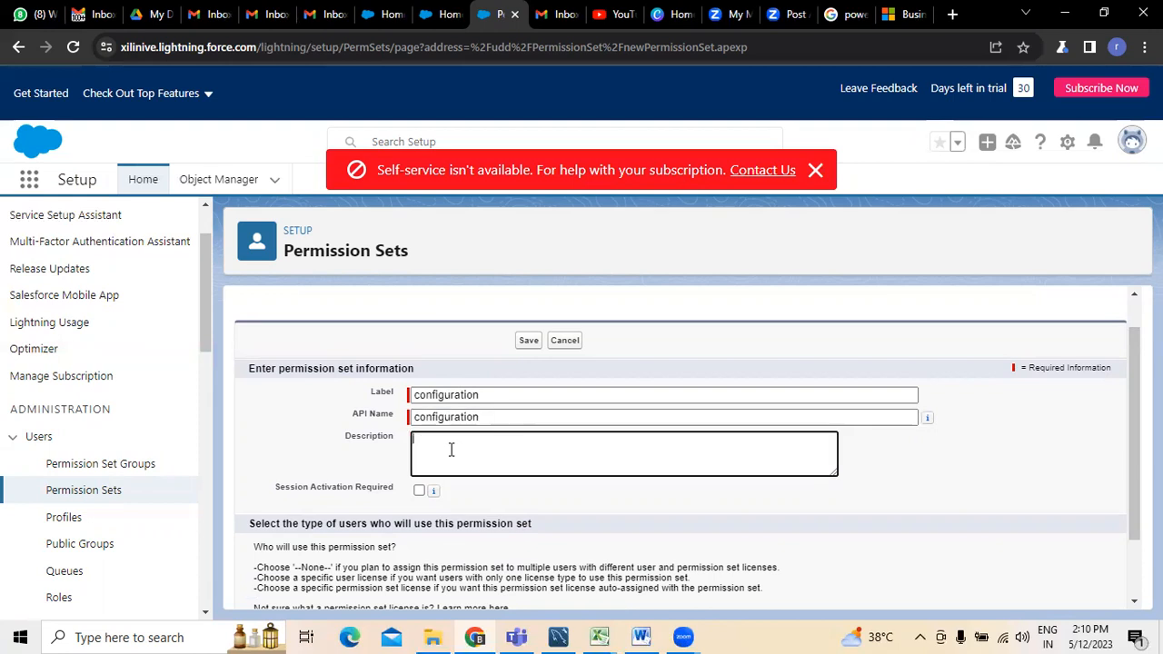
text(configuring the application when it requires)
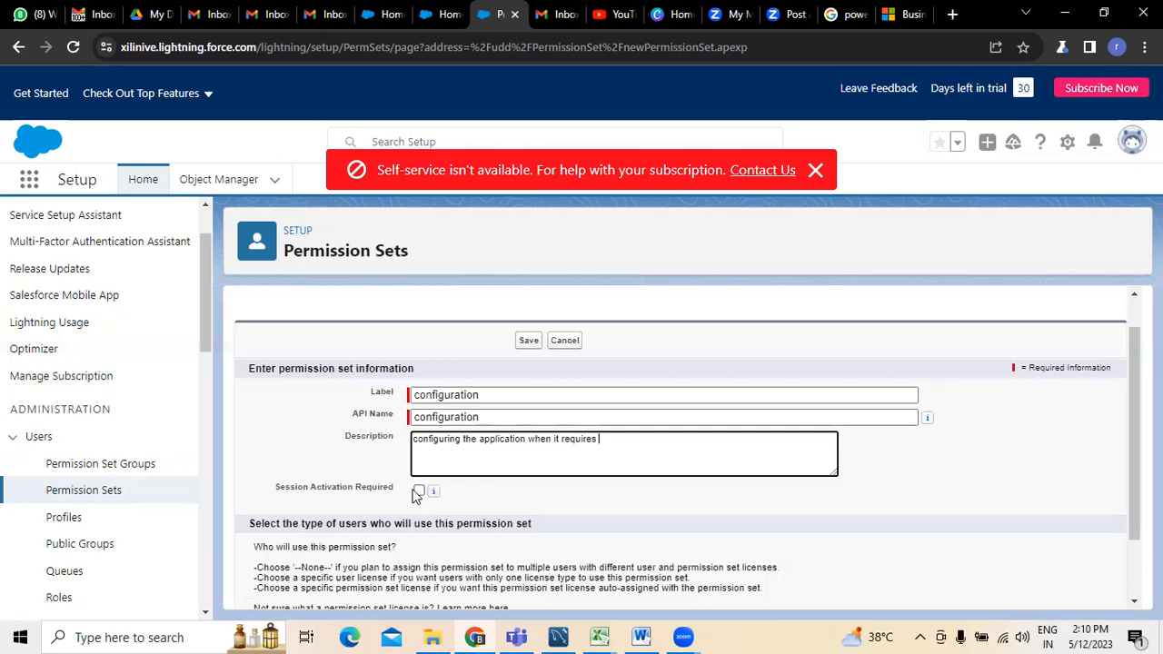
Review the license options for the new permission set and choose the Salesforce user license.
scroll(637, 503, down, 2)
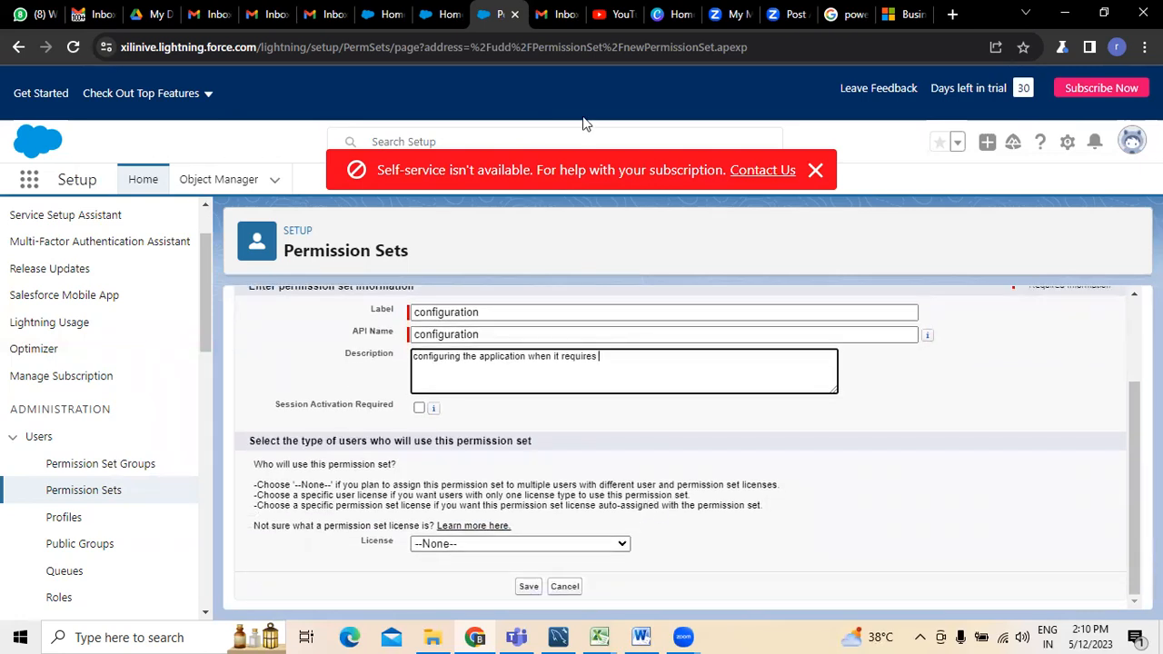
click(617, 547)
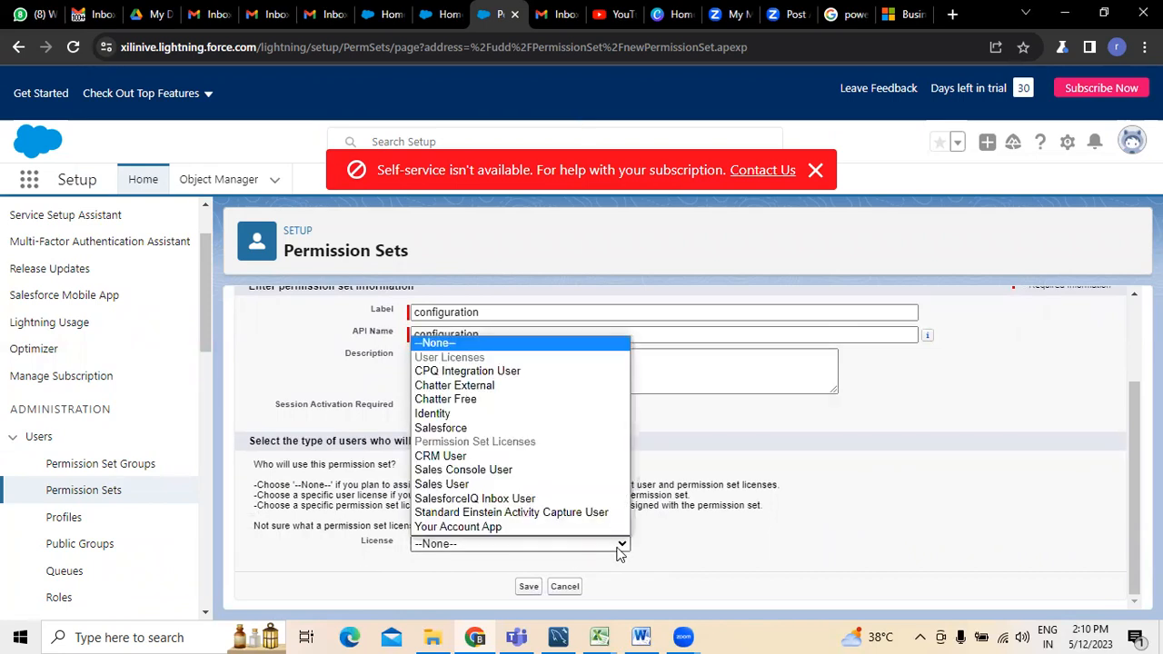
click(444, 344)
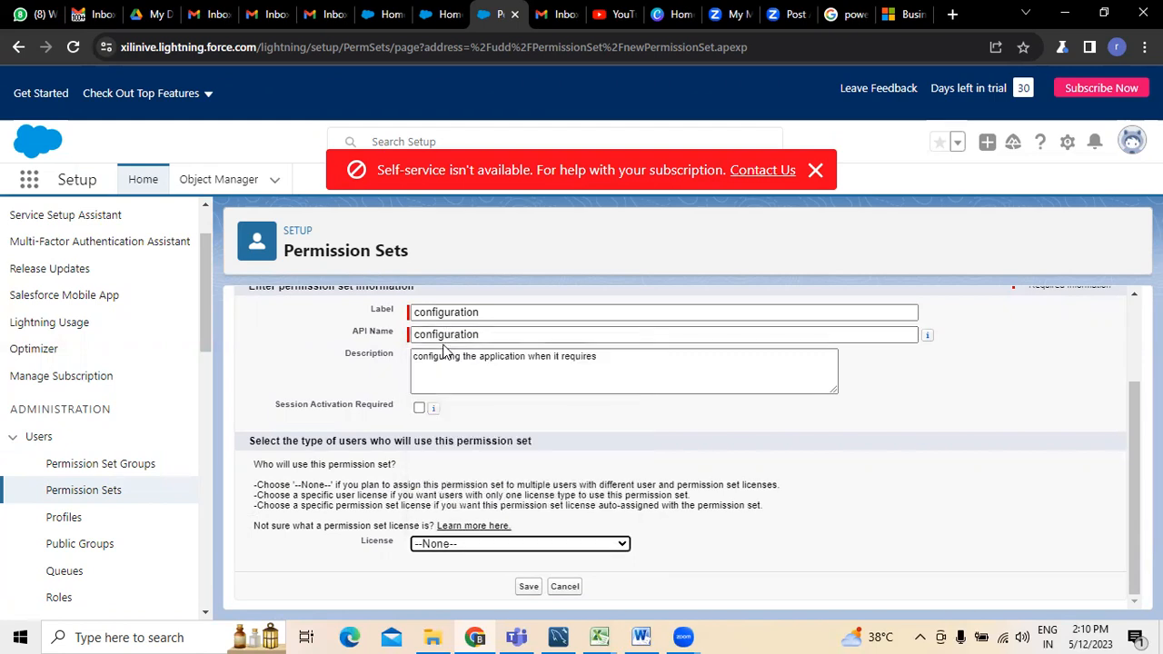
click(538, 545)
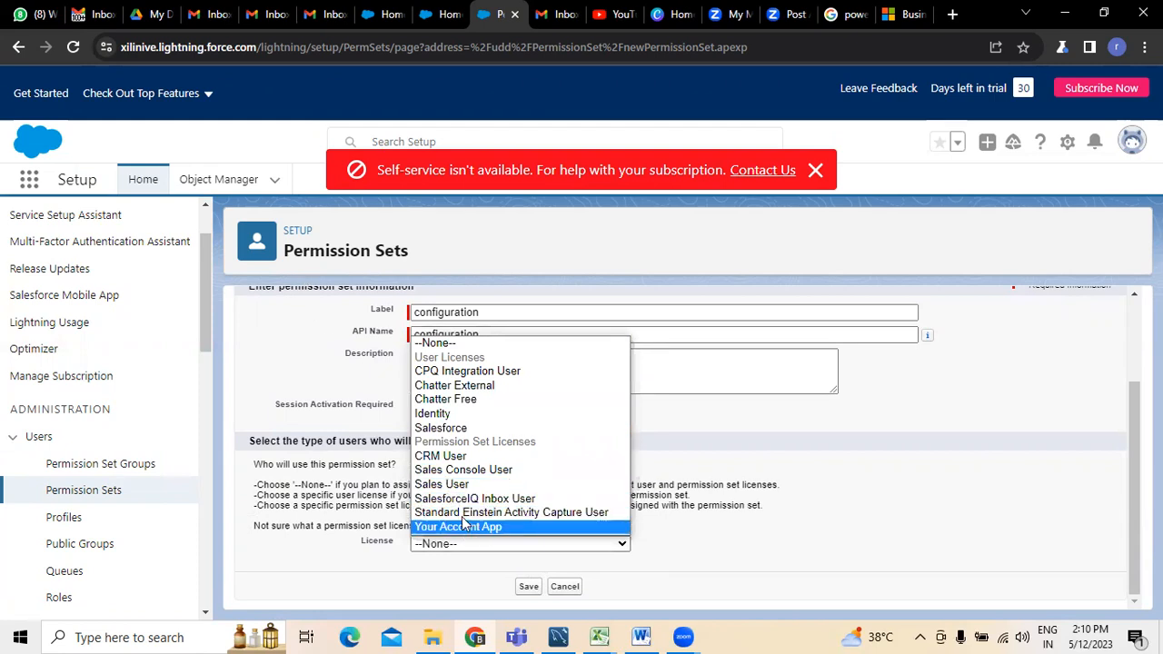
click(454, 428)
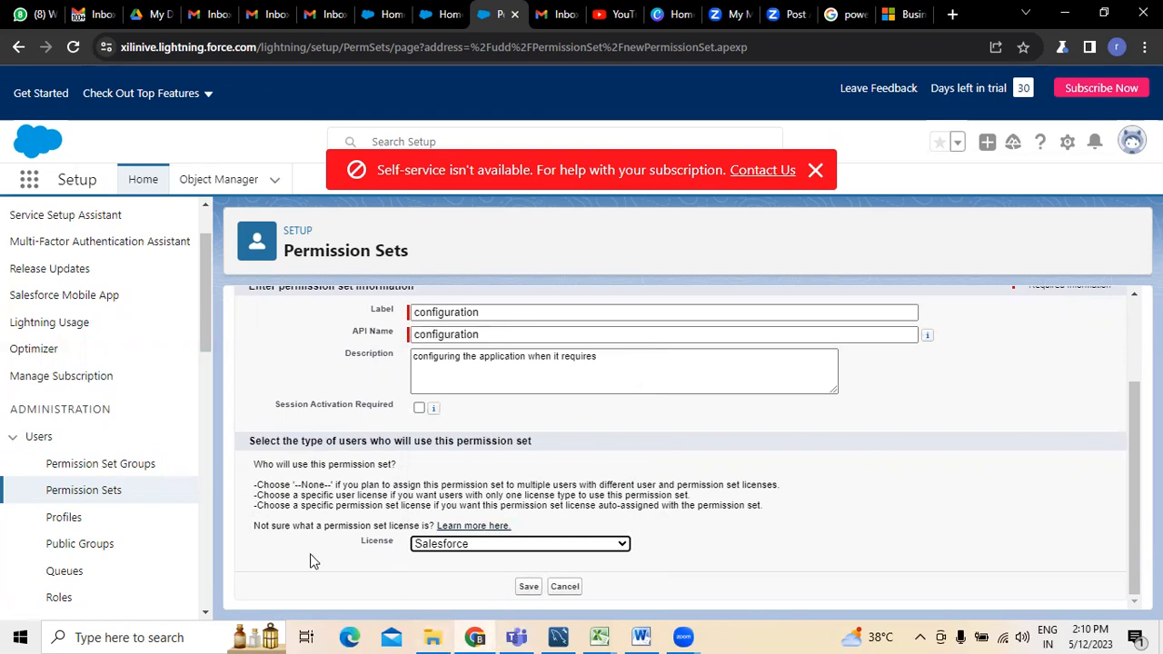
Recheck the permission set's information and license options, and discard the new permission set without saving.
scroll(348, 538, up, 3)
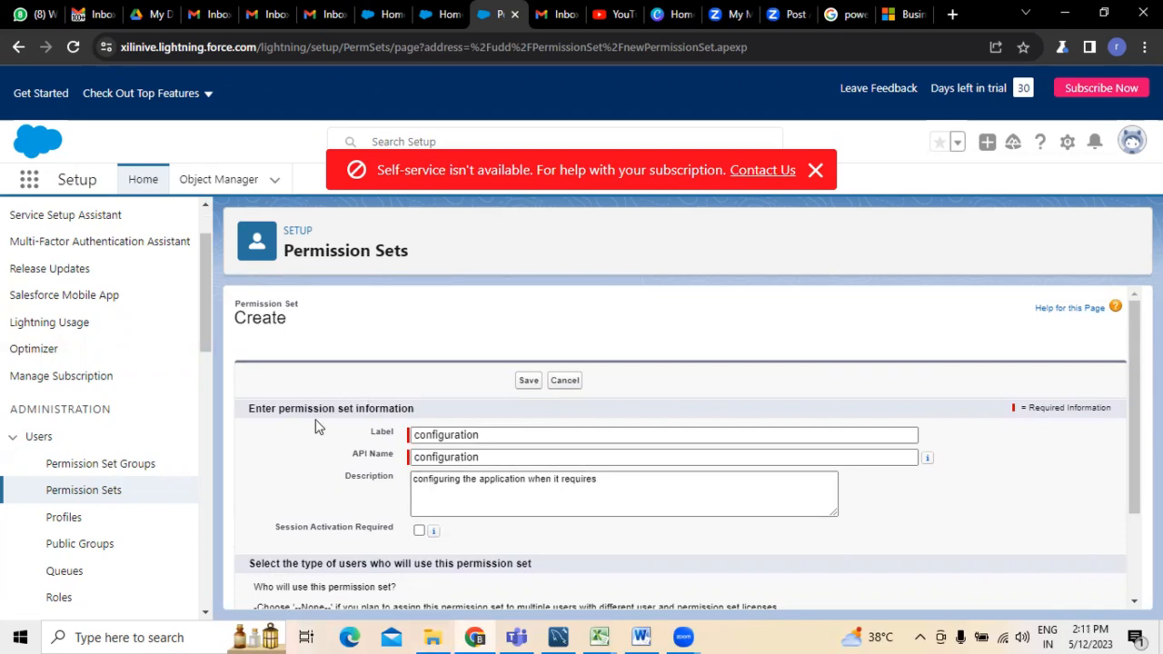
drag(279, 409, 415, 410)
click(310, 464)
scroll(310, 464, down, 3)
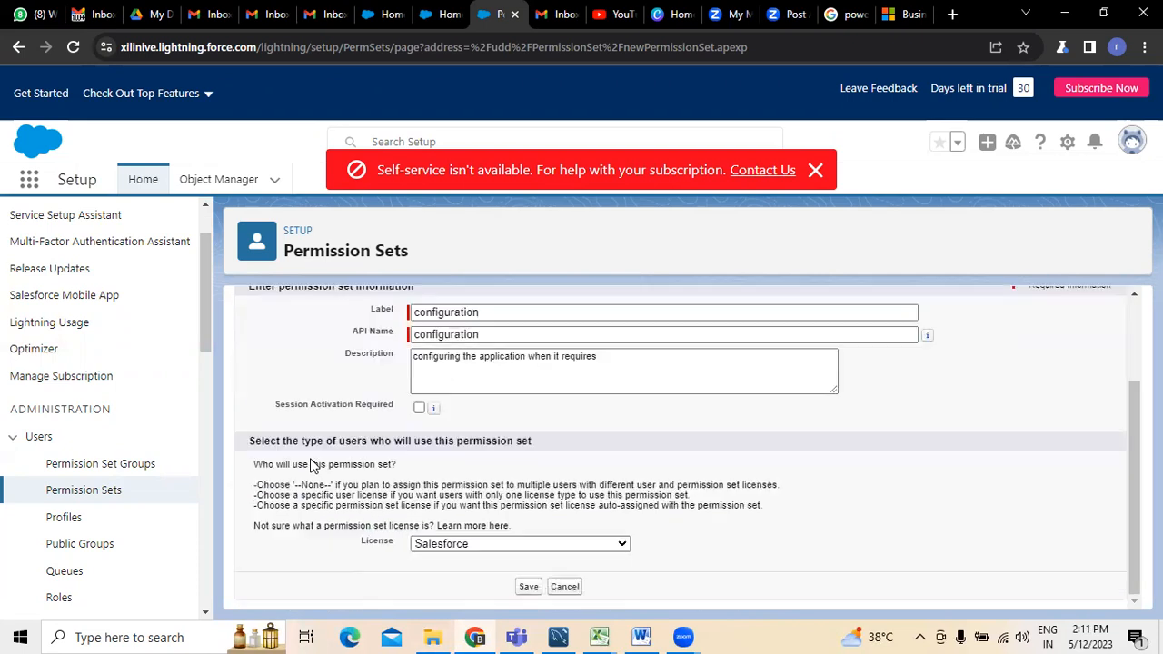
click(445, 547)
click(330, 552)
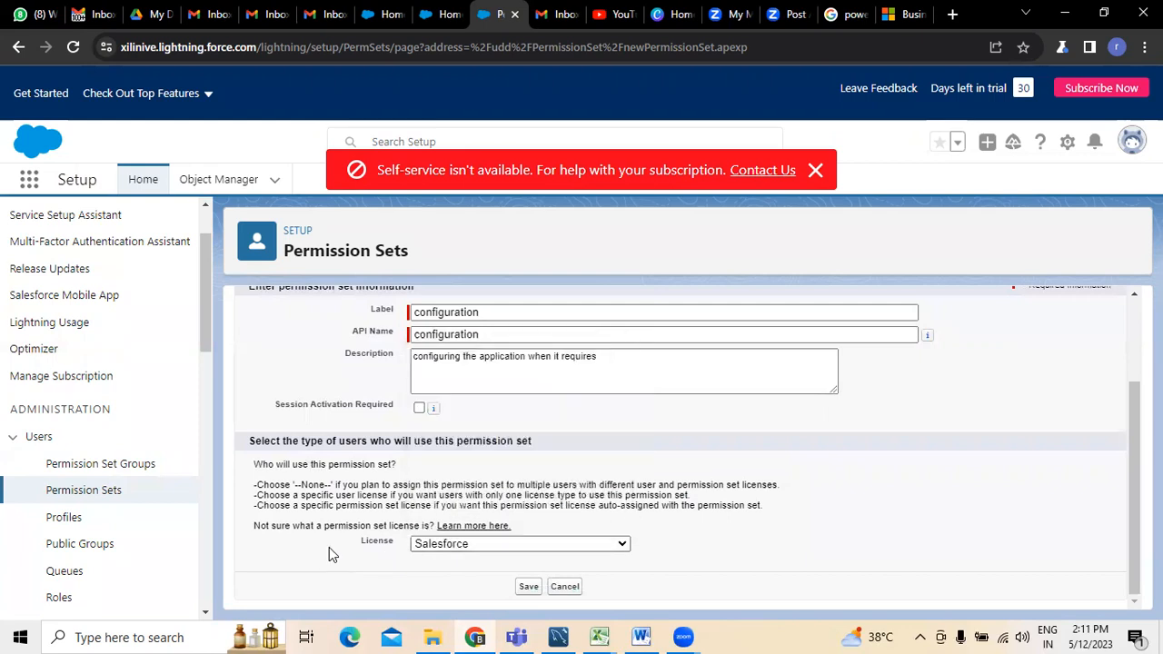
click(436, 545)
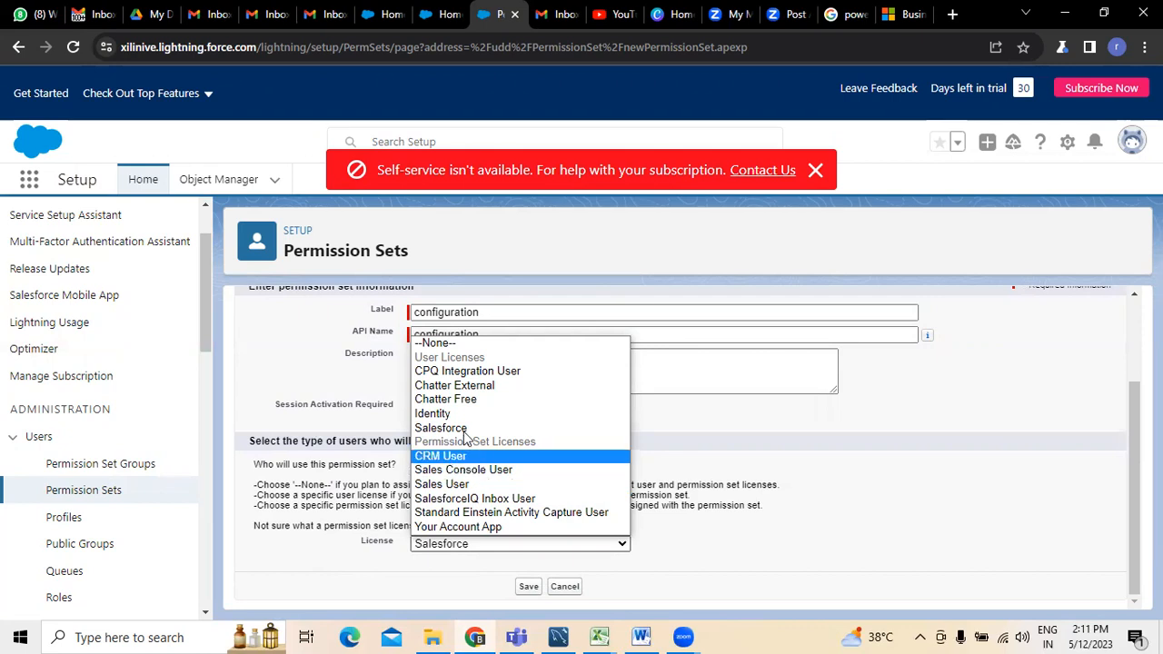
click(346, 591)
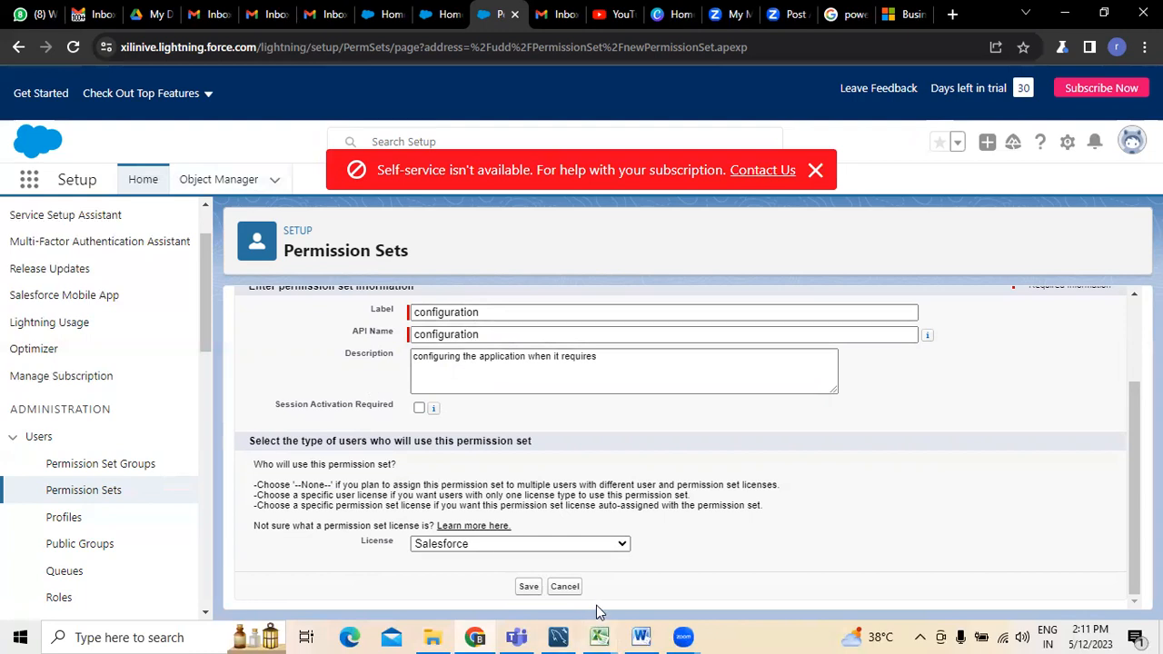
click(566, 588)
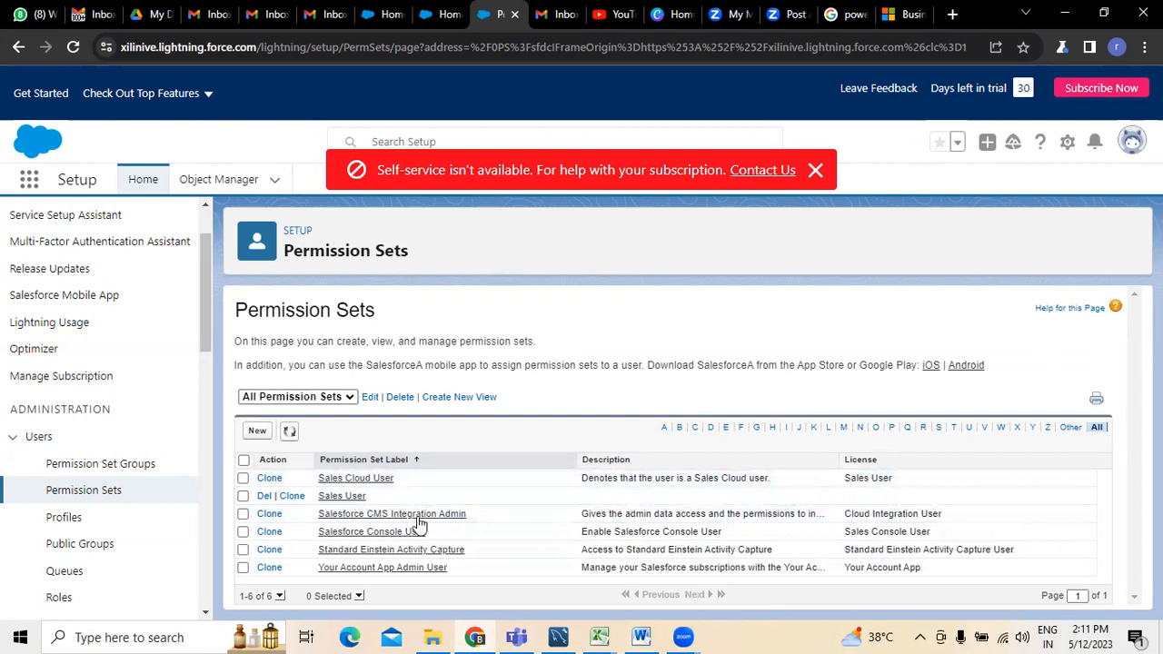
Open the Profiles setup page and review the list of user profiles and their licenses.
click(60, 520)
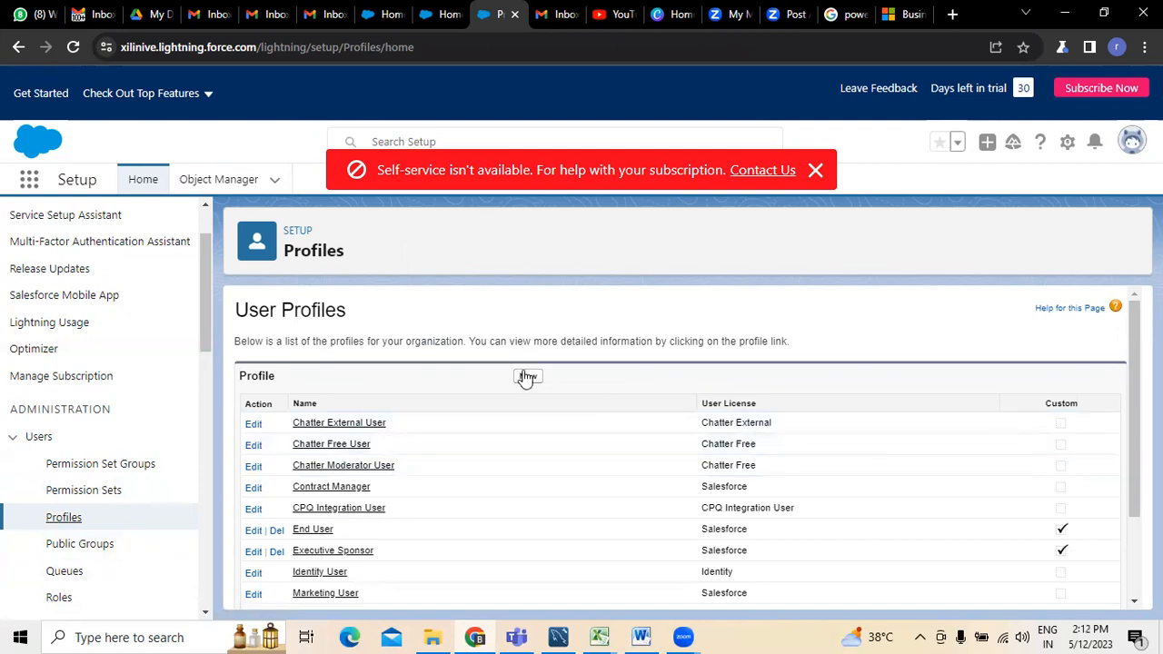
scroll(516, 425, down, 2)
scroll(516, 424, up, 2)
scroll(516, 429, up, 2)
Try to create a profile named "customer" by cloning the End User profile, and leave the clone form.
click(528, 382)
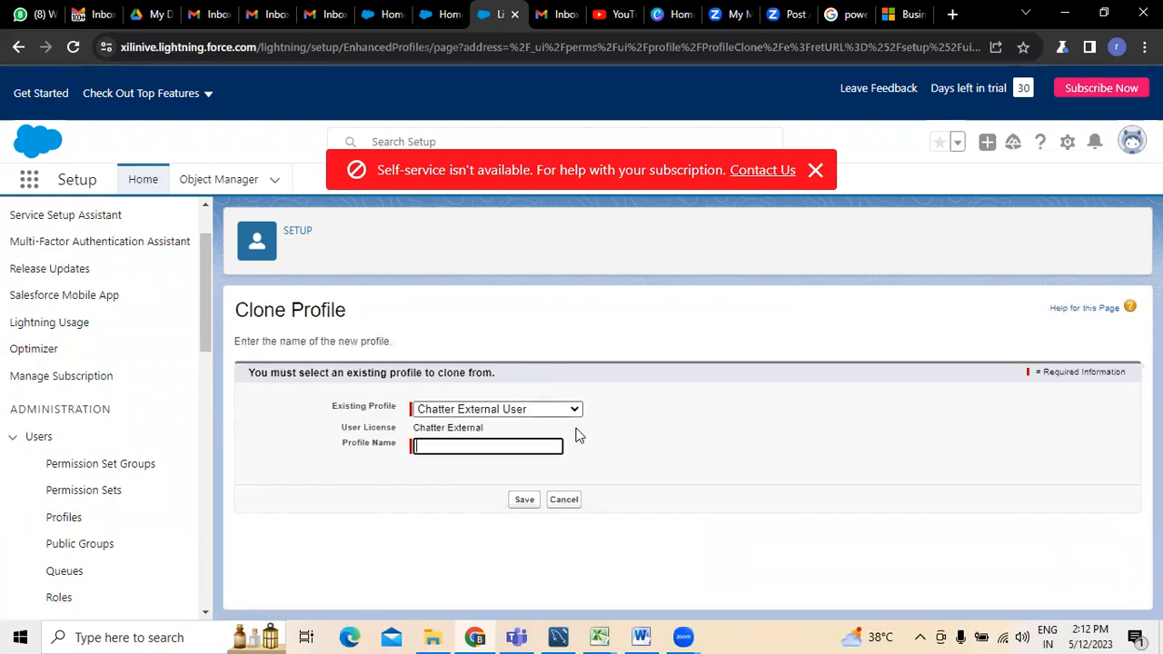
click(509, 411)
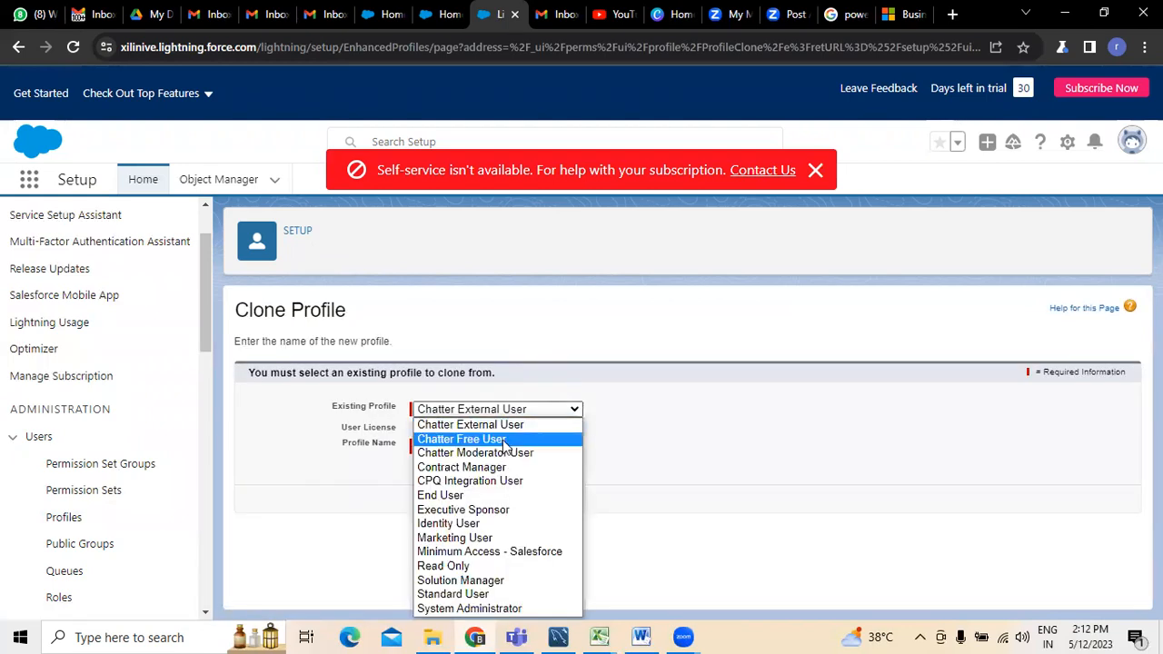
click(463, 496)
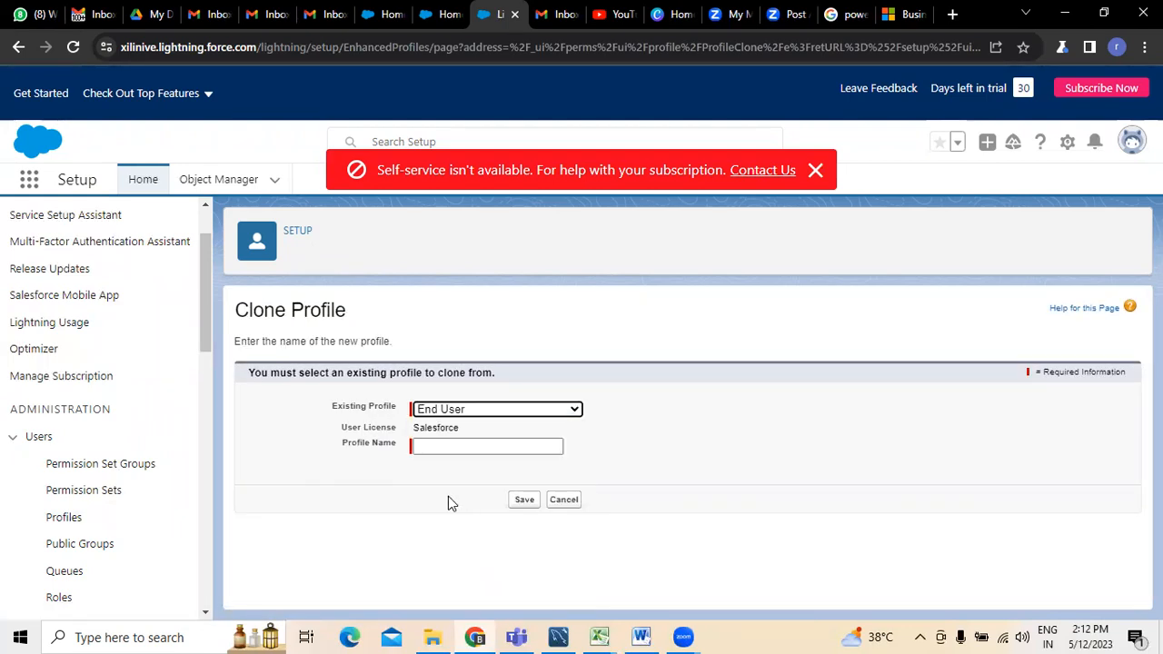
click(457, 449)
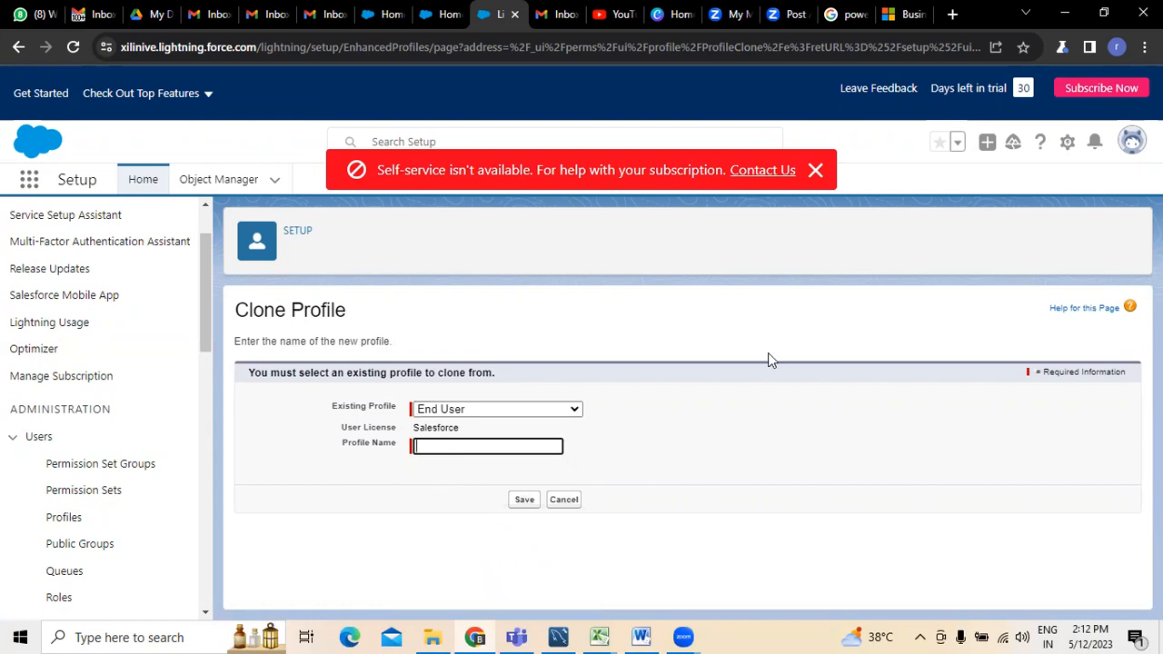
text(customer)
click(526, 500)
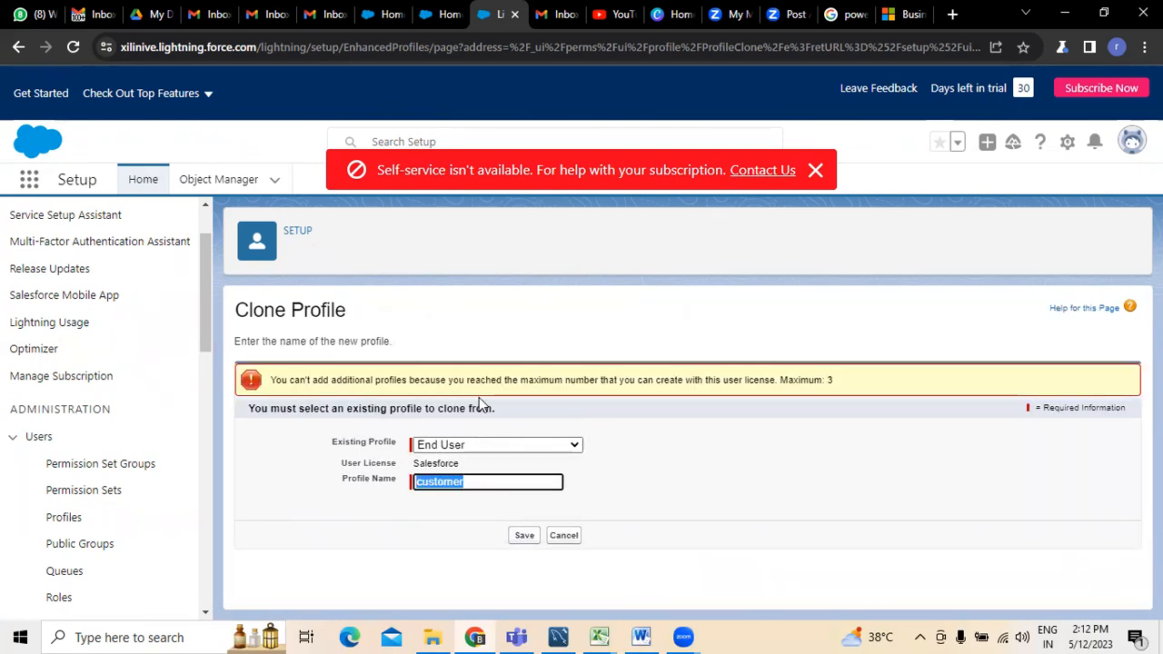
drag(595, 379, 475, 380)
click(564, 536)
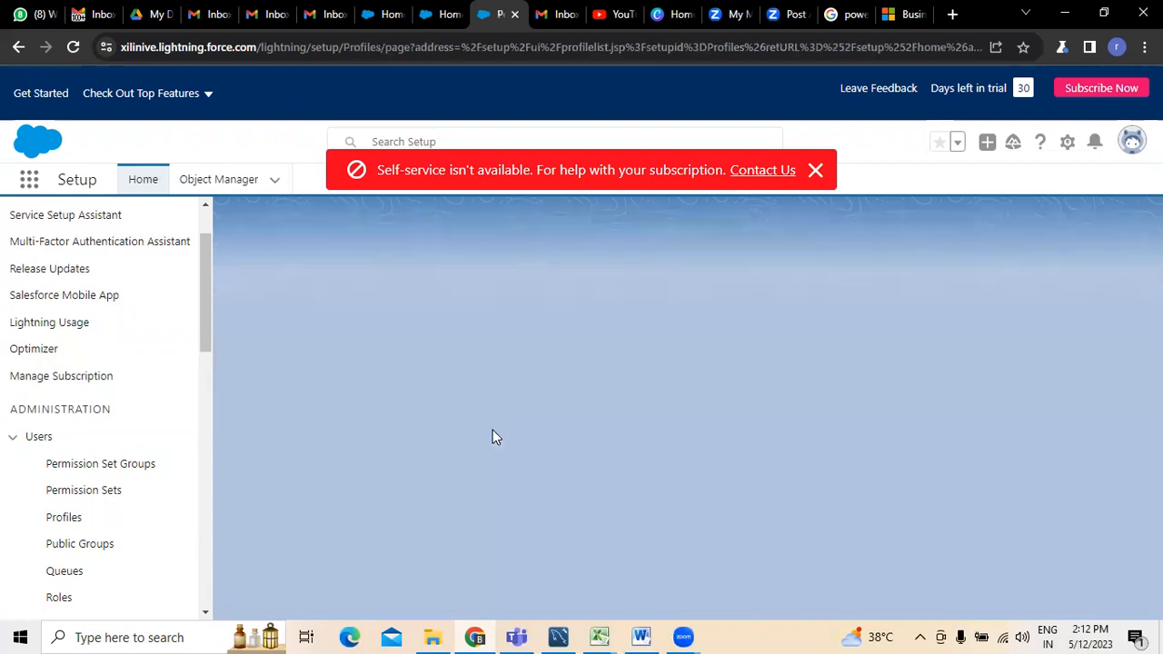
Try to delete the custom End User profile, and return to the list of user profiles.
scroll(354, 427, down, 2)
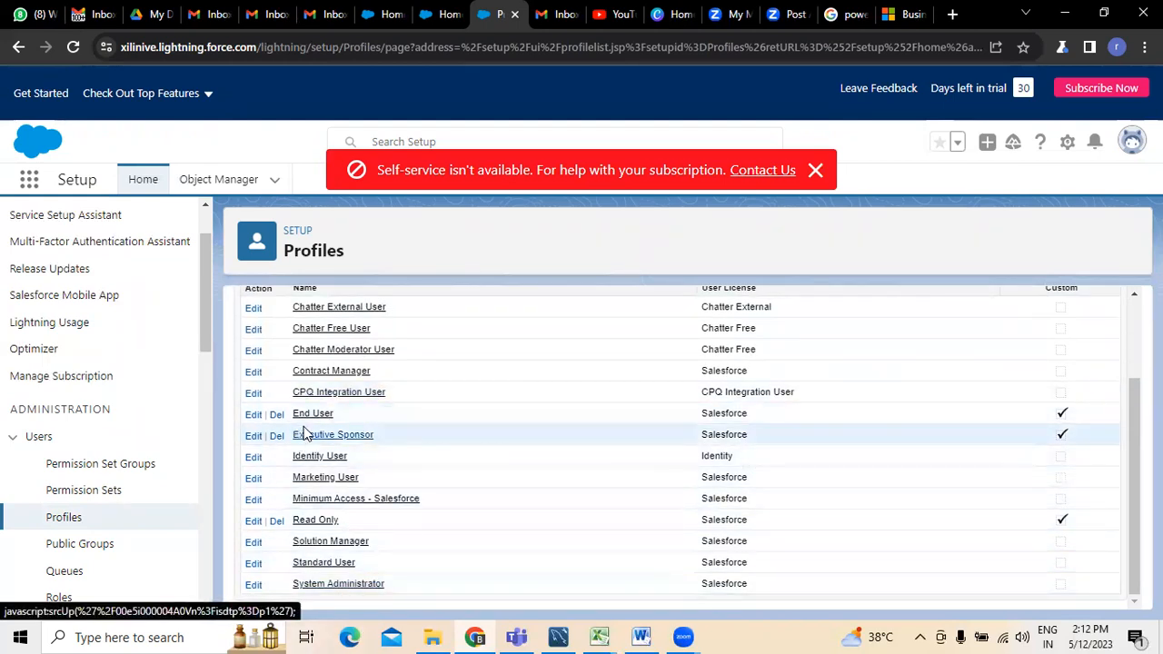
click(276, 414)
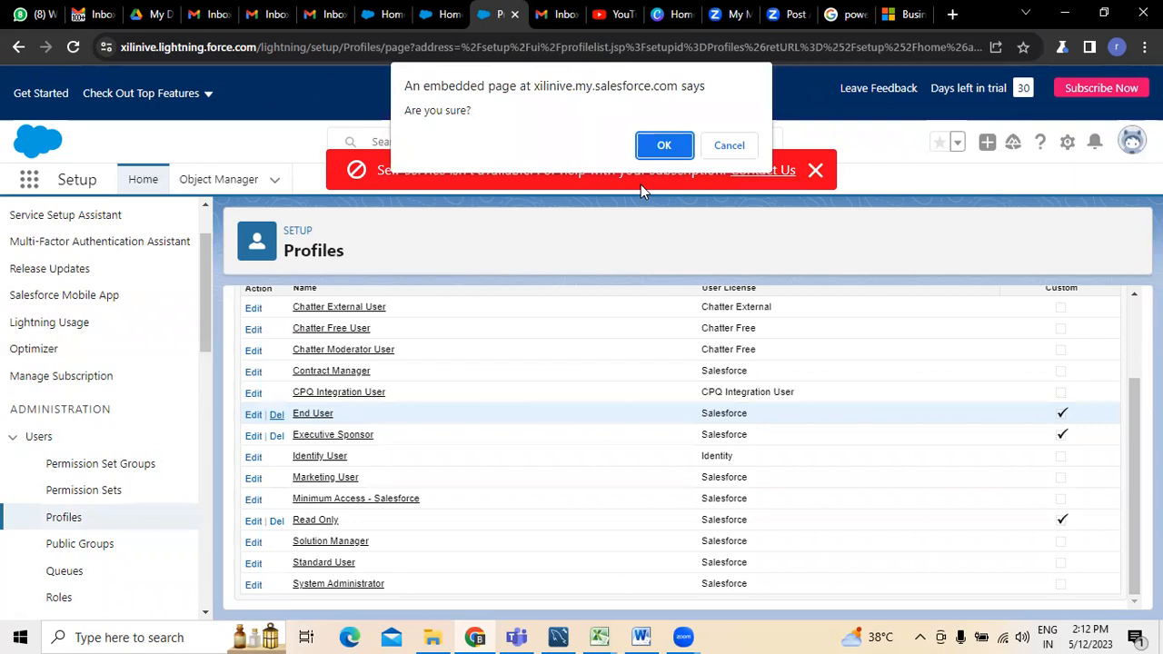
click(656, 149)
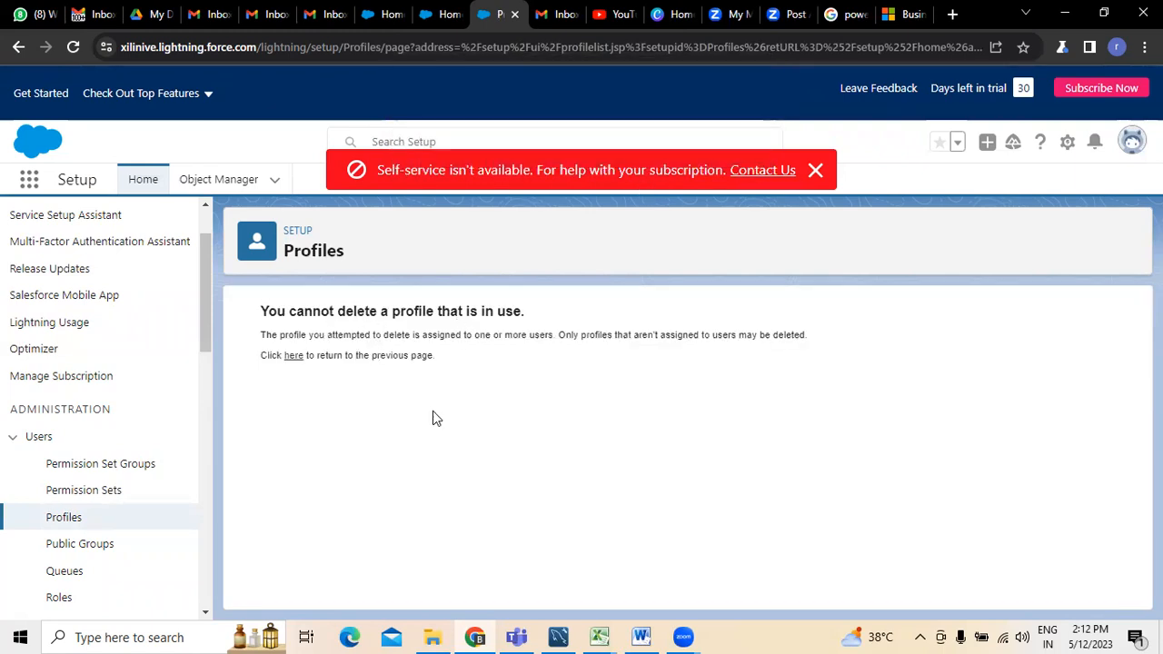
click(71, 520)
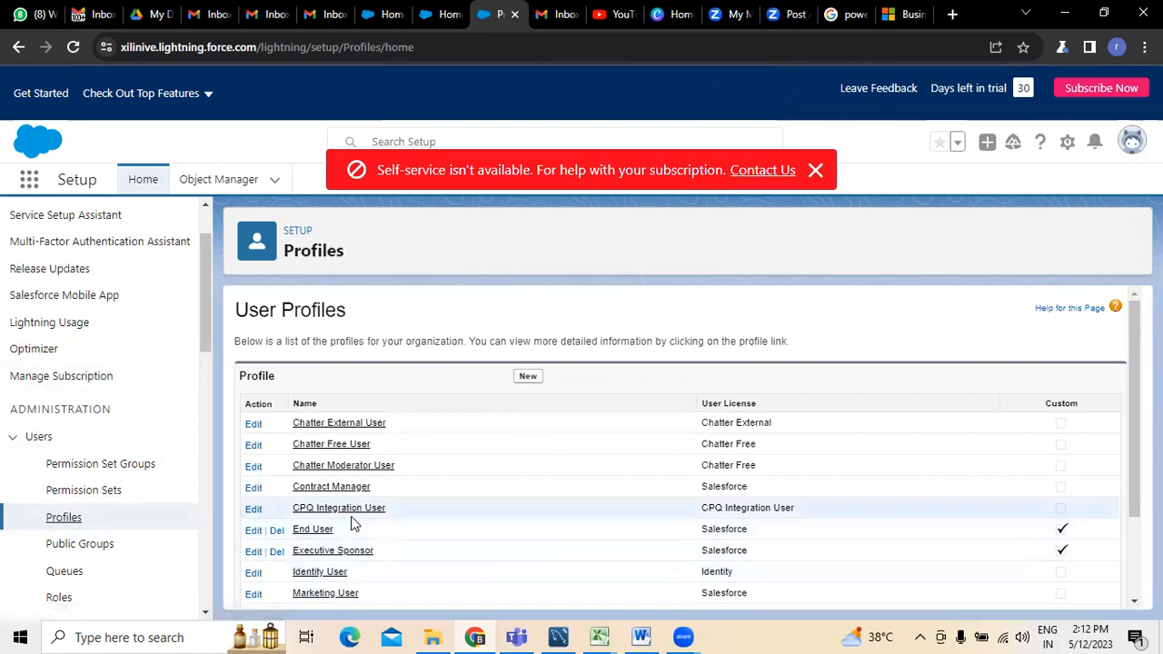
scroll(352, 520, down, 1)
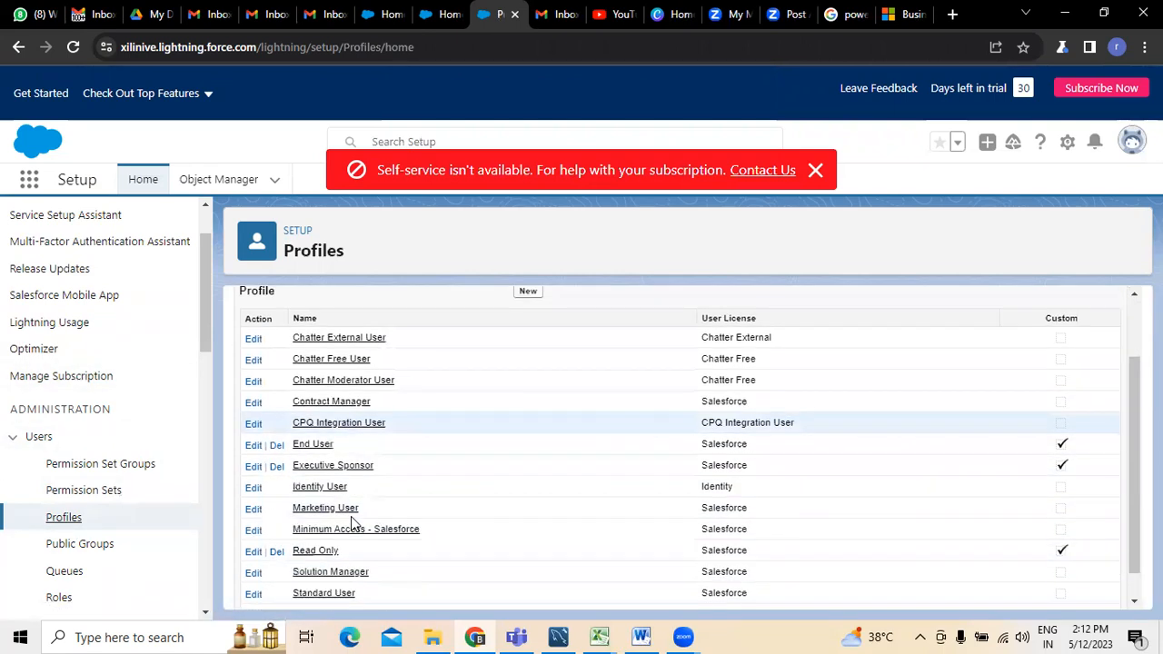
Open the Public Groups setup page and review the fields and member selection of the new group form.
click(62, 545)
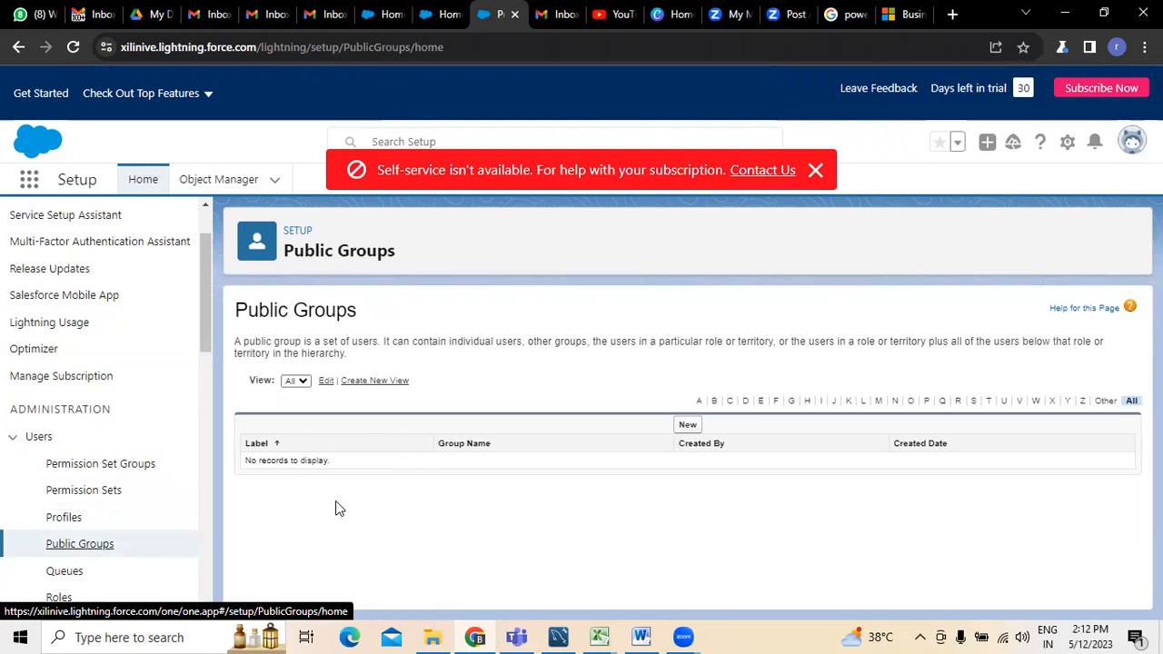
click(688, 424)
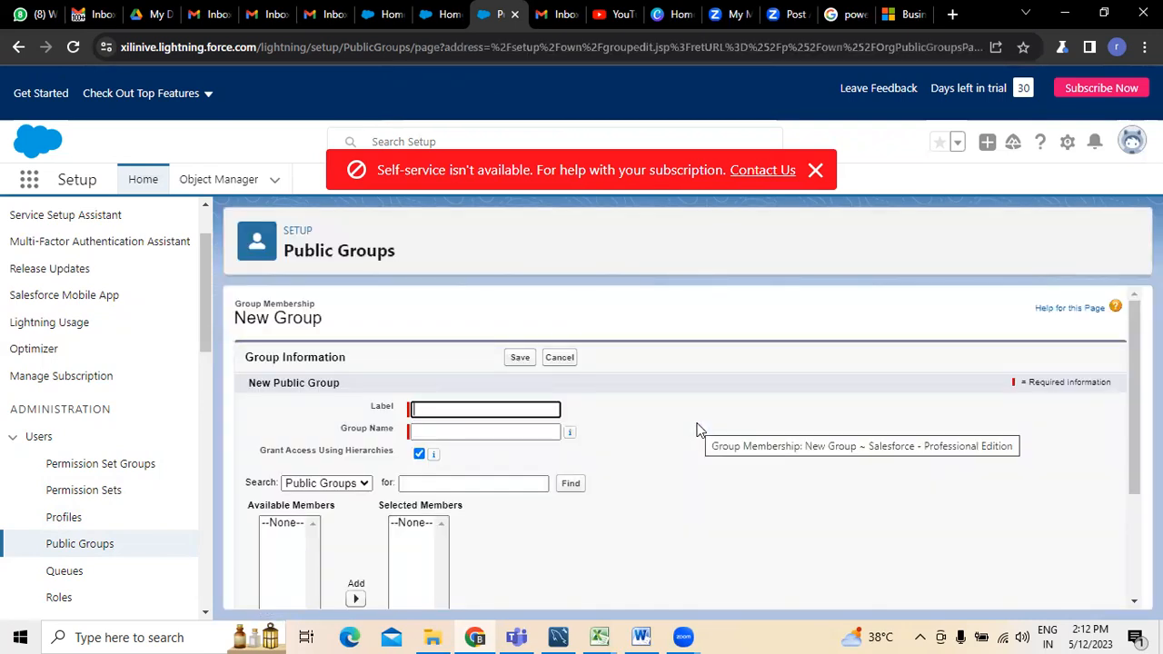
scroll(586, 400, down, 3)
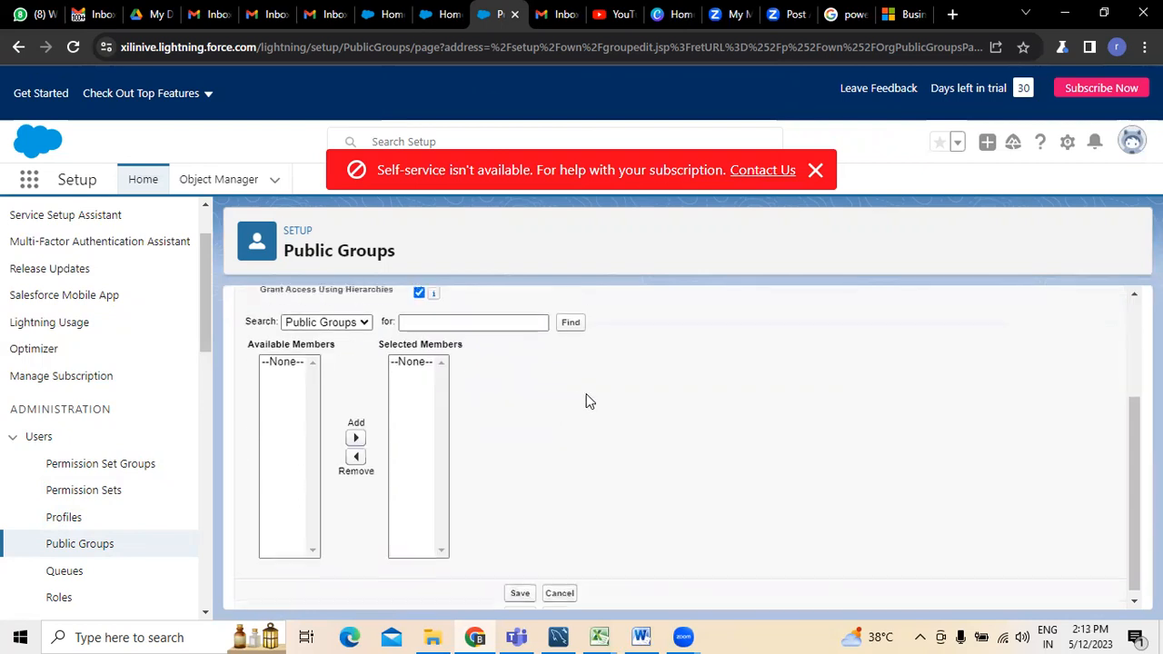
Open the Queues setup page to review its contents, and collapse the Users section under Administration.
click(68, 574)
click(13, 437)
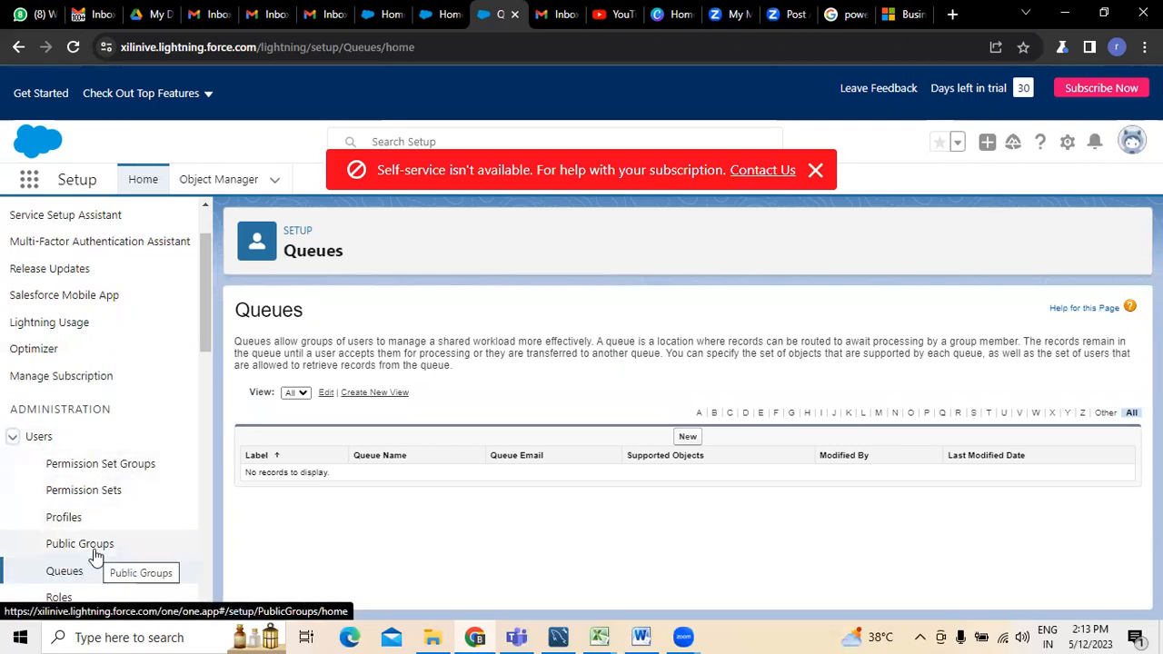
click(13, 438)
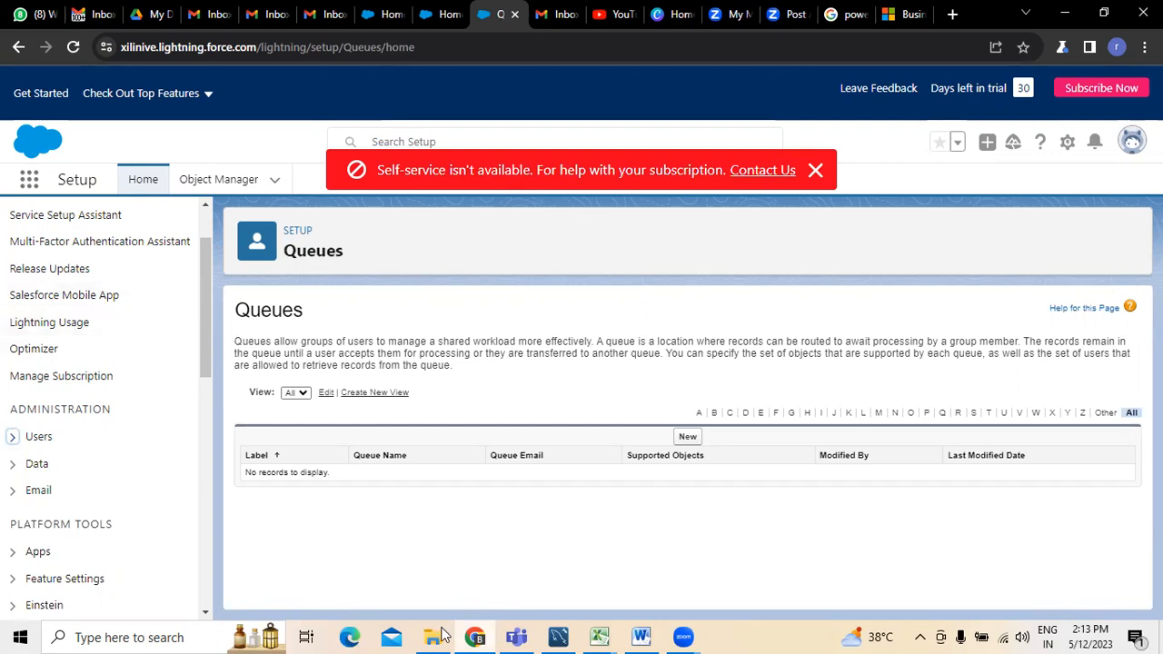
Look at the Process Automation entries under Platform Tools and collapse that section again.
scroll(129, 577, down, 2)
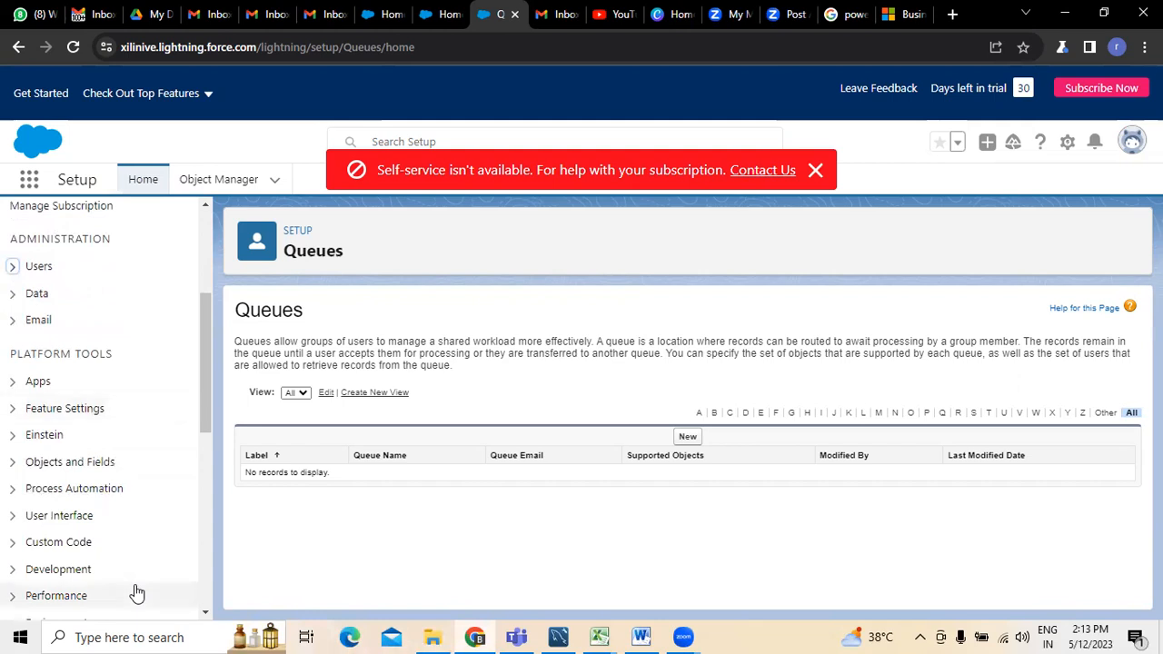
click(14, 490)
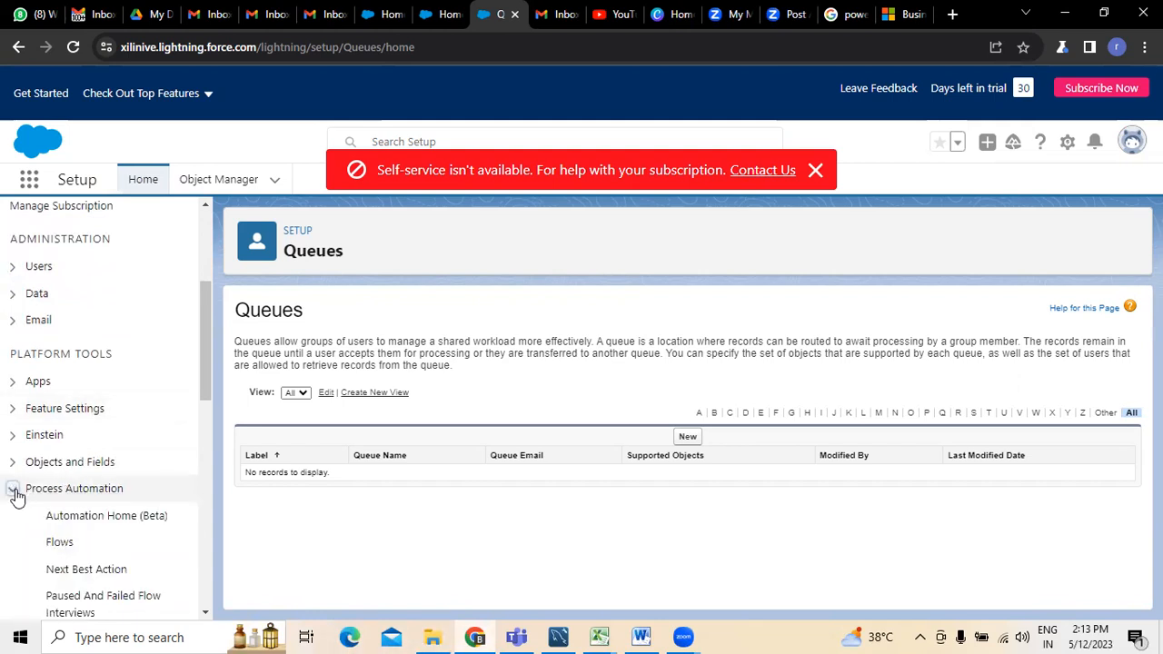
click(13, 490)
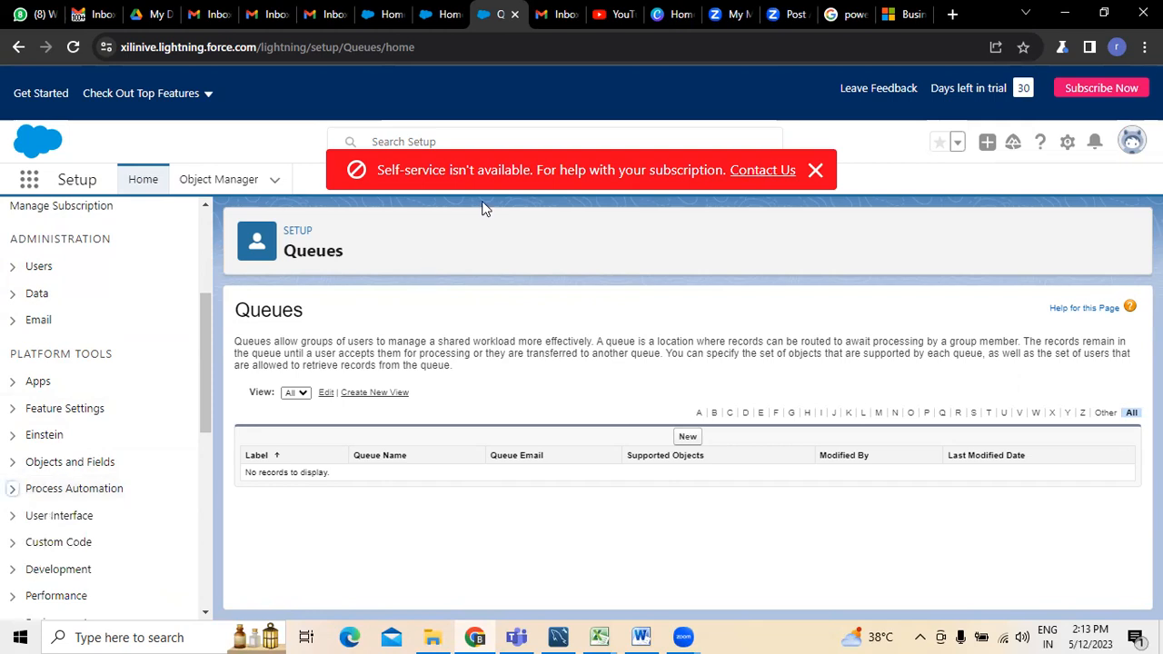